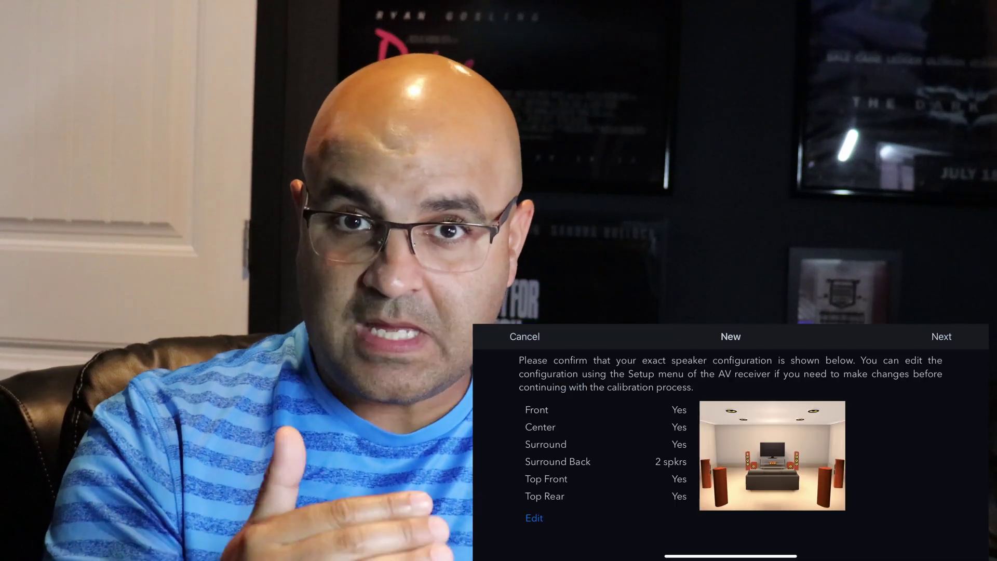
Change the subwoofer mode from Standard to Directional, confirm the edit, and proceed to microphone setup
scroll(606, 455, down, 2)
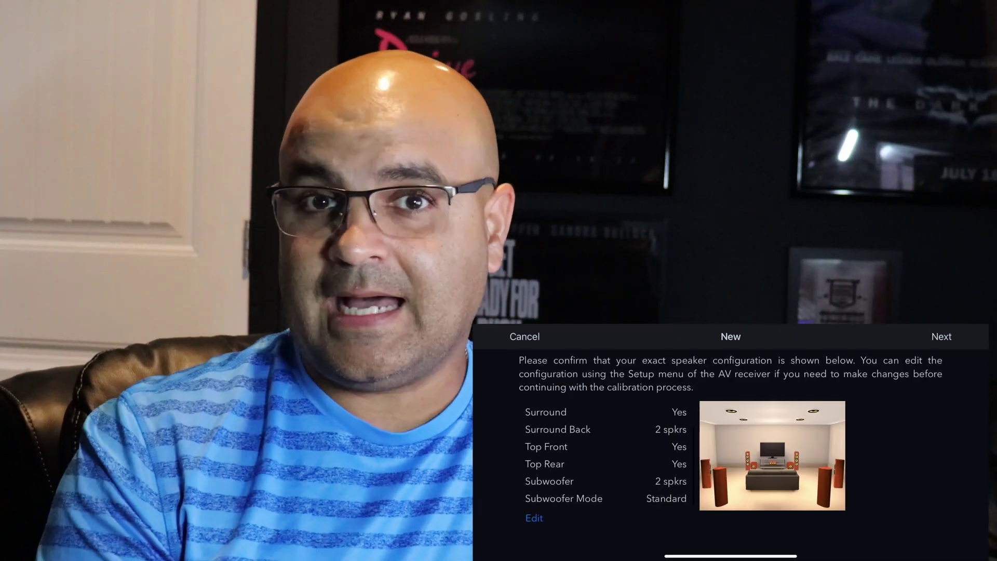
click(534, 518)
scroll(727, 471, down, 2)
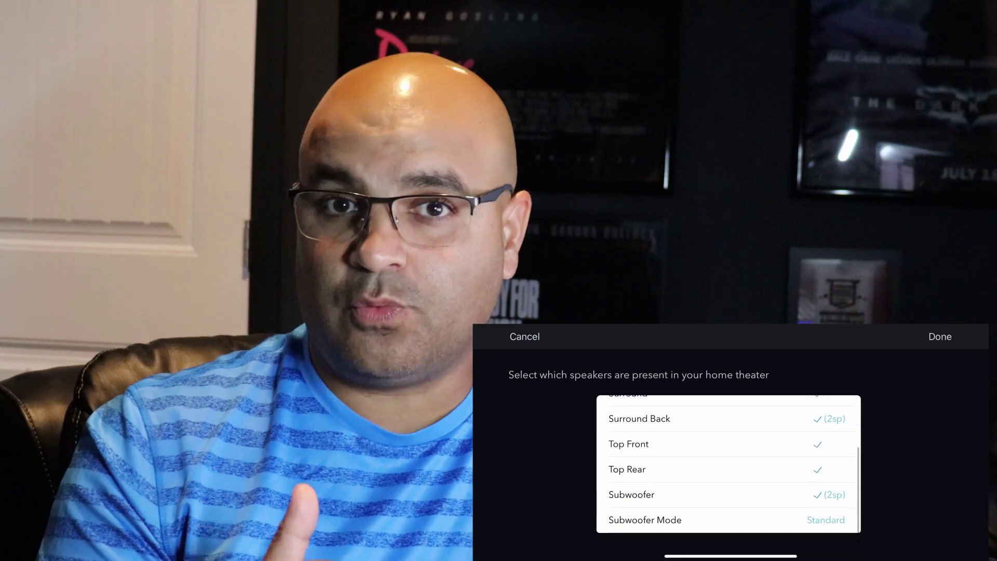
click(826, 531)
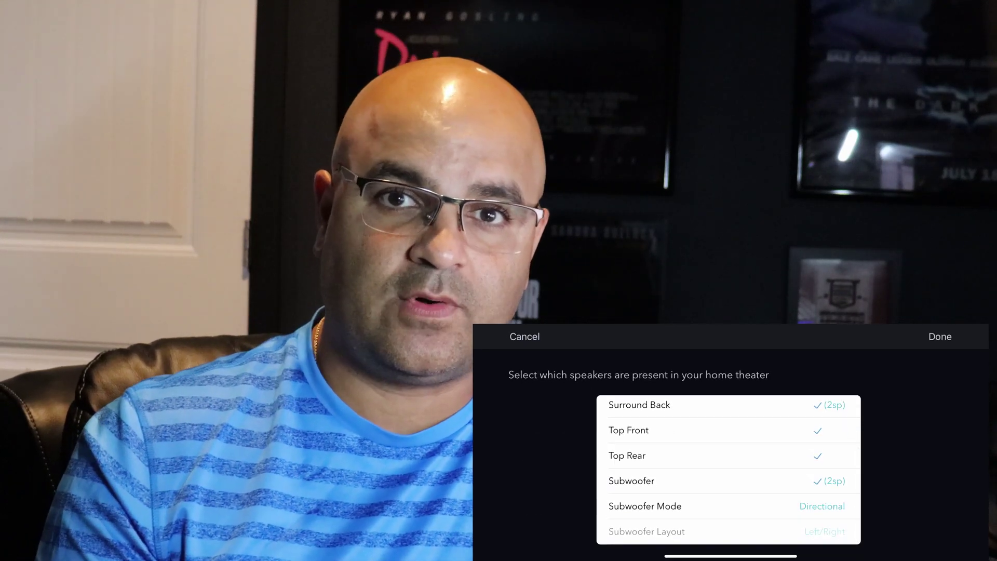
click(941, 336)
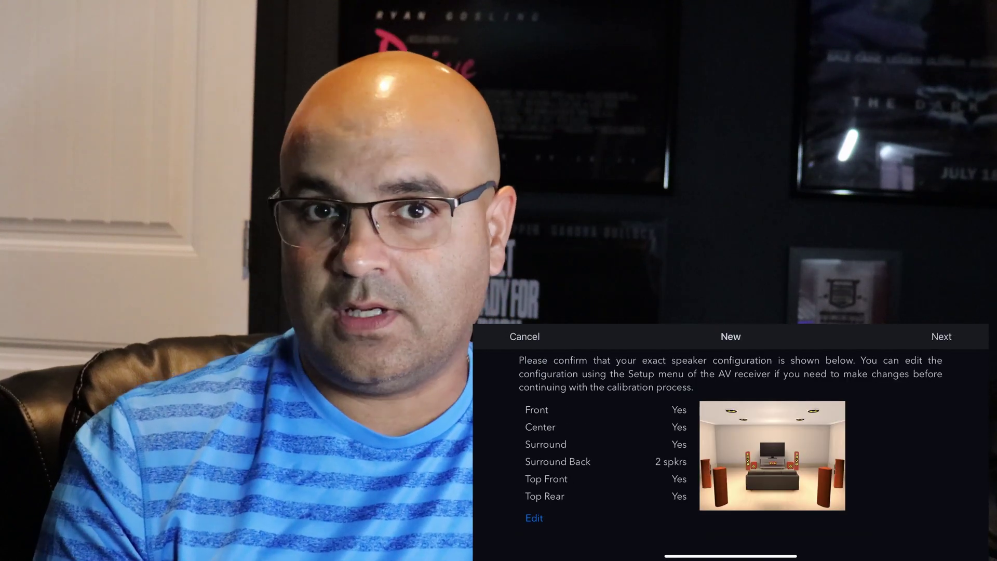
click(942, 336)
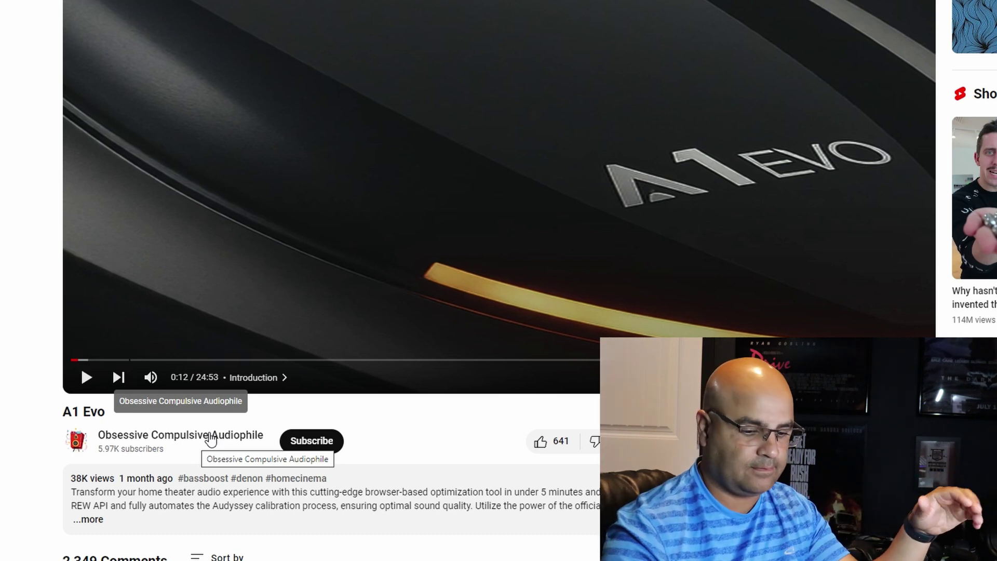
Expand the A1 Evo video description to reveal the Google Drive download link
click(90, 520)
scroll(237, 534, down, 10)
scroll(205, 295, up, 5)
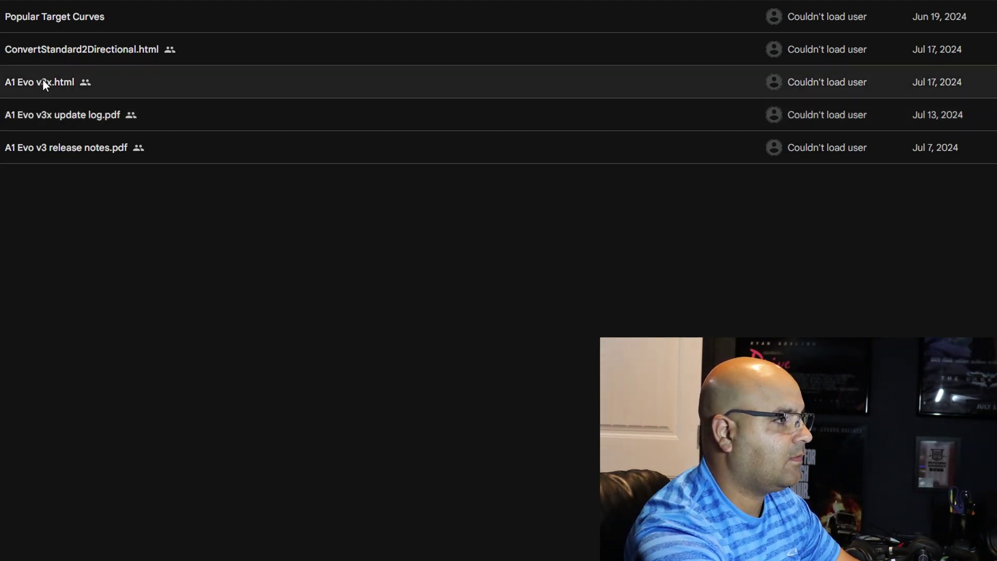
Download A1 Evo v3x.html from the shared Drive folder
right_click(43, 79)
click(111, 129)
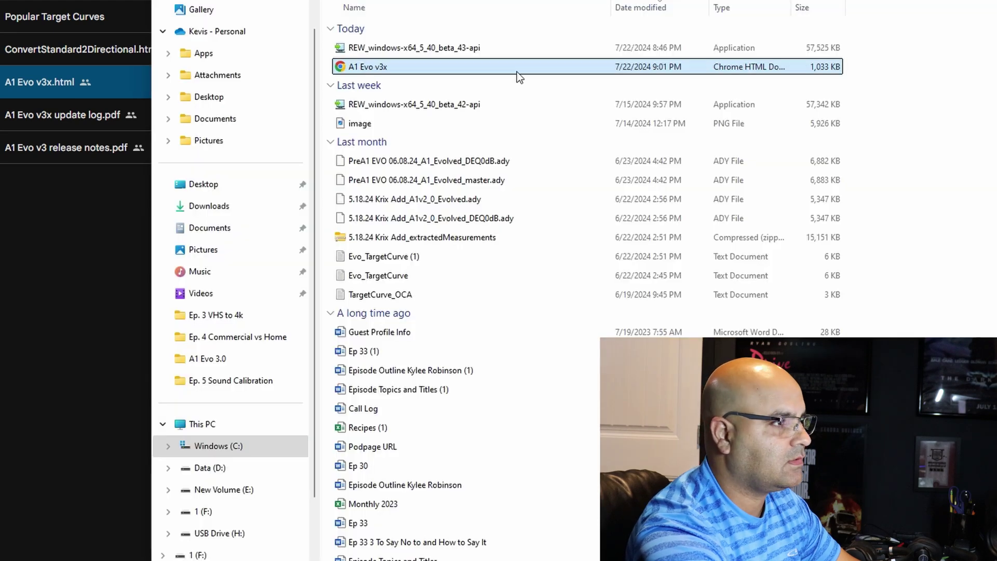
Cut A1 Evo v3x from Downloads and paste it into the Sound Calibration Script folder
right_click(368, 71)
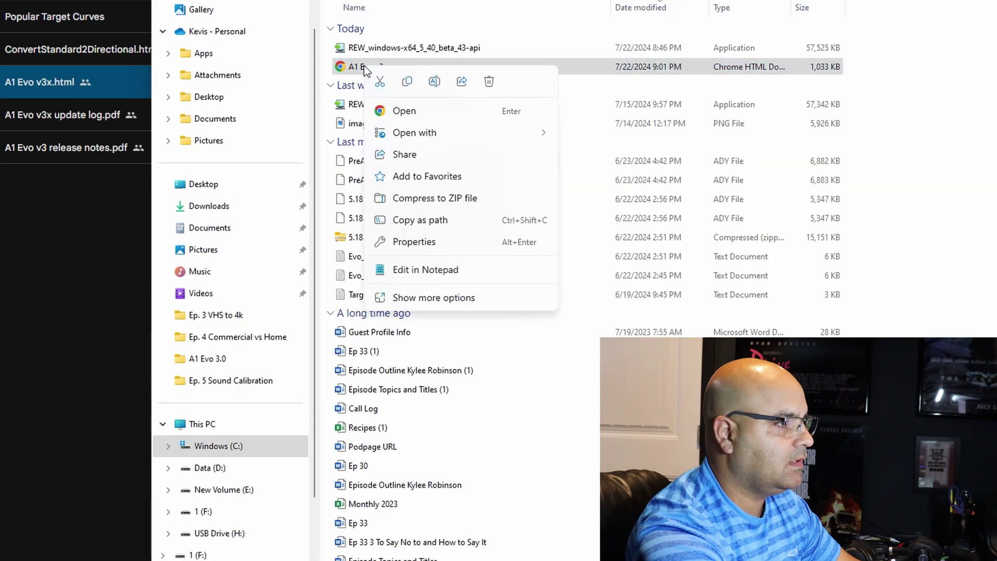
click(380, 83)
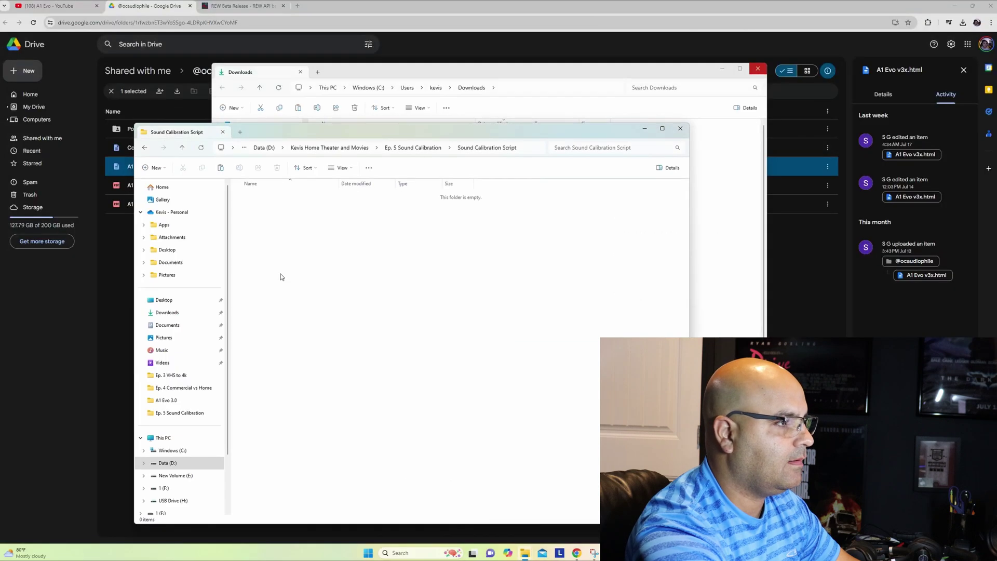
right_click(281, 277)
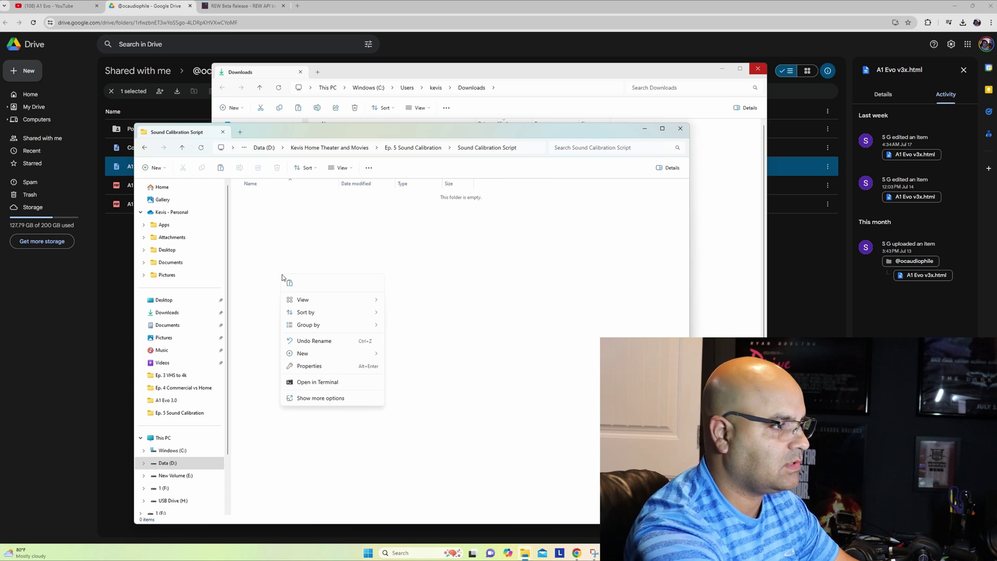
click(290, 283)
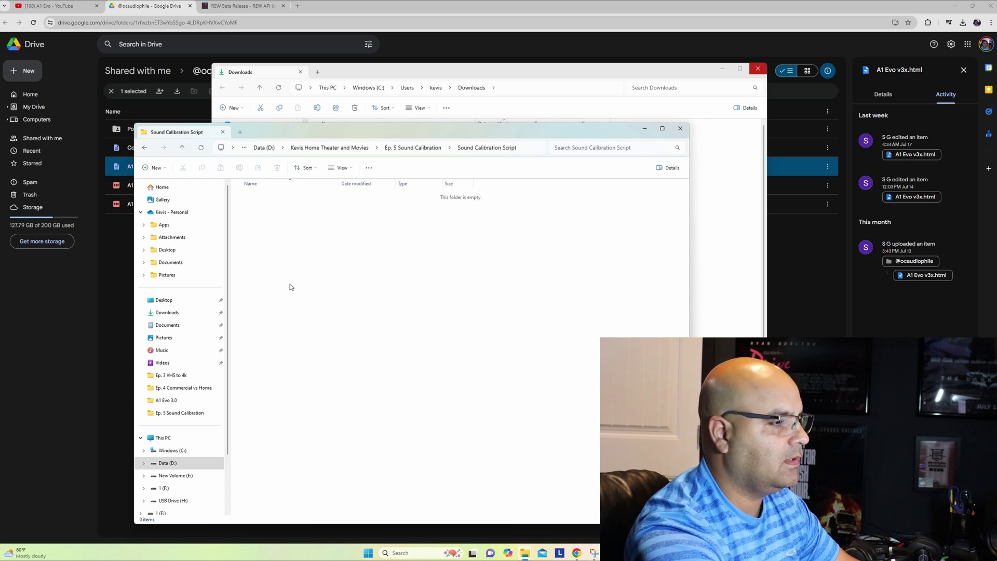
click(326, 256)
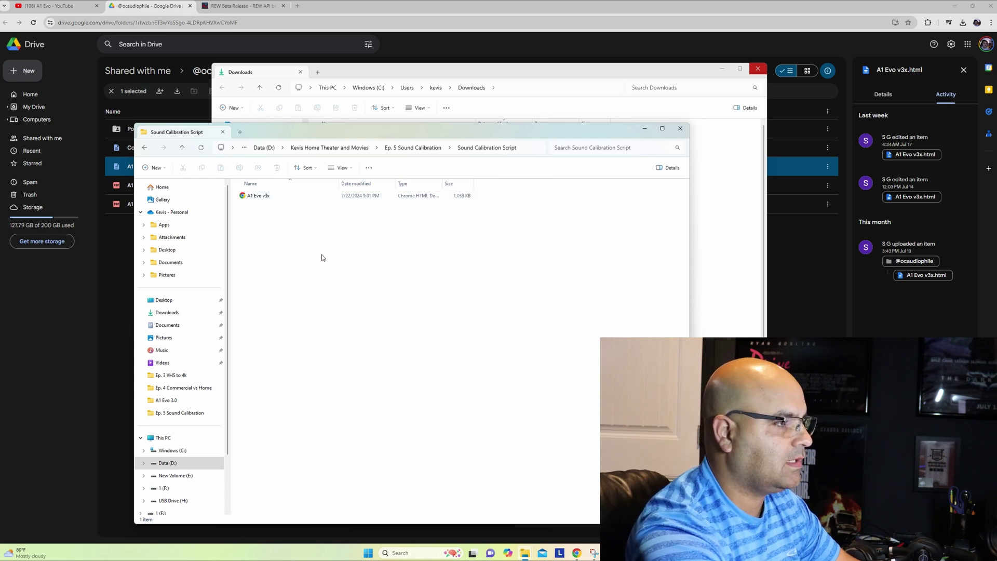
Minimize both Explorer windows, view the REW Beta Release forum page, then select A1 Evo v3x
click(643, 129)
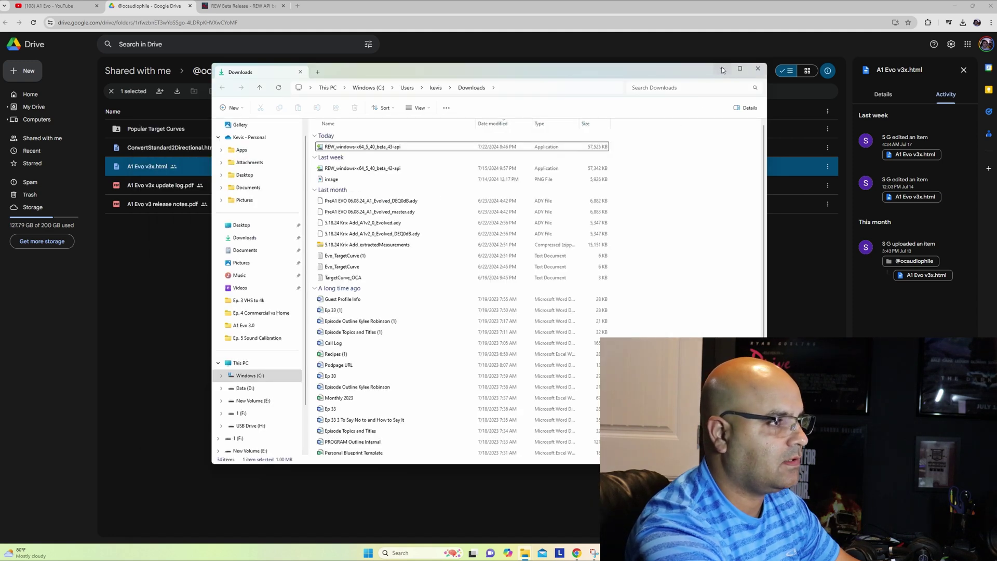
click(722, 68)
click(241, 6)
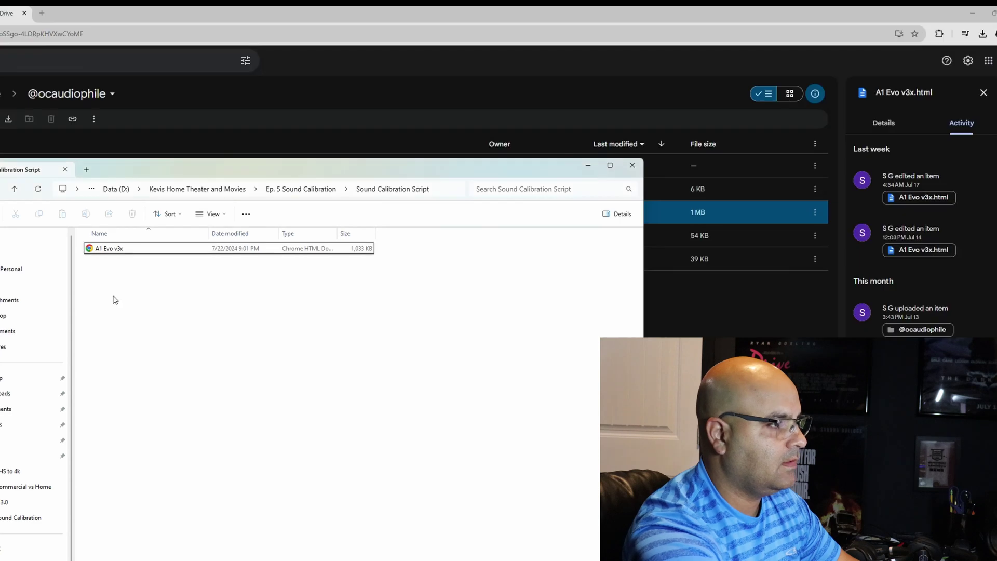
click(110, 250)
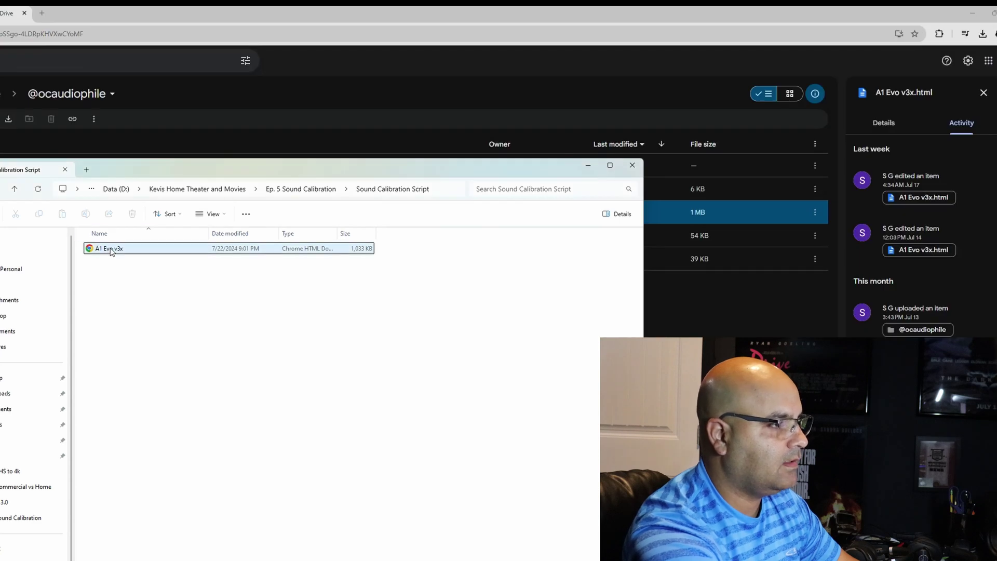
Open A1 Evo v3x in Chrome and bring up the calibration file picker
double_click(110, 251)
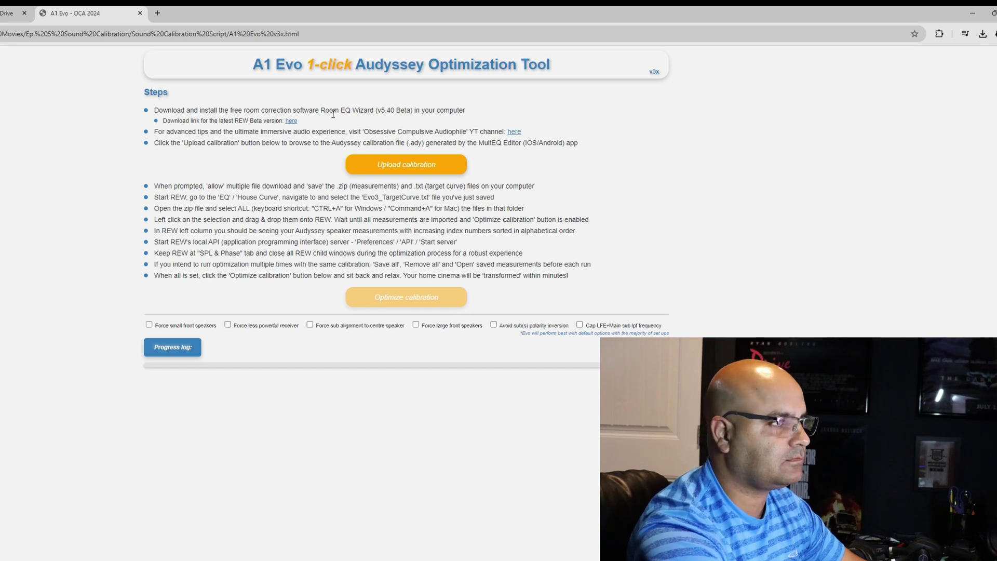
click(411, 169)
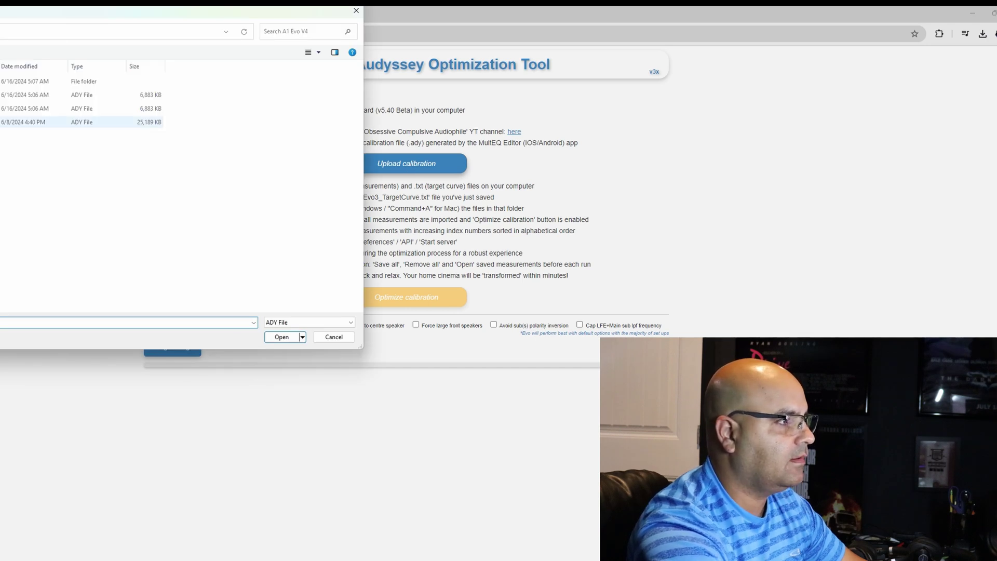
Load the 6/8/2024 PreA1 EVO 06.08.24.ady calibration into A1 Evo
click(2, 122)
click(280, 337)
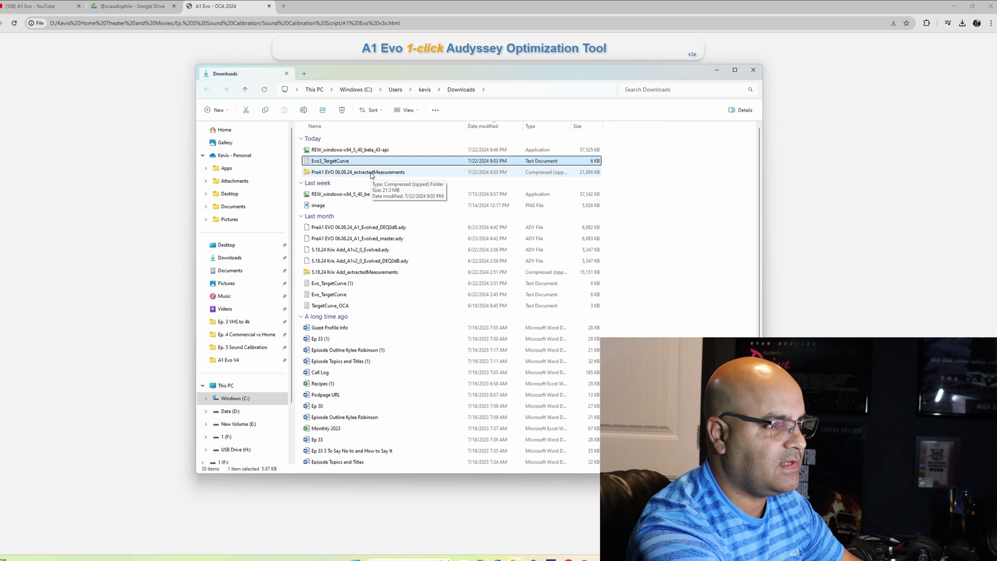
Paste the extractedMeasurements zip into the Sound Calibration Script folder
right_click(372, 175)
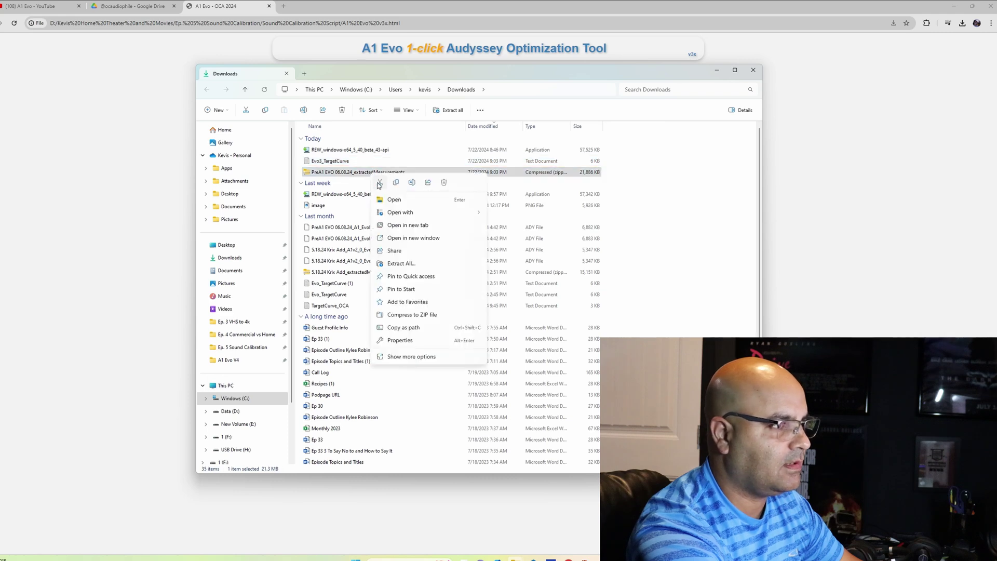
key(Escape)
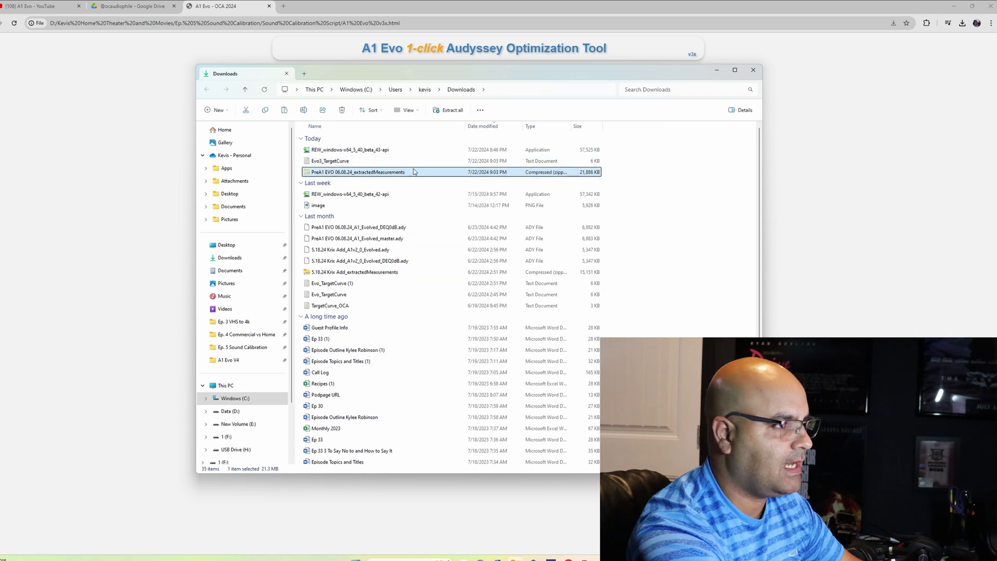
click(718, 71)
mouse_move(514, 559)
click(490, 528)
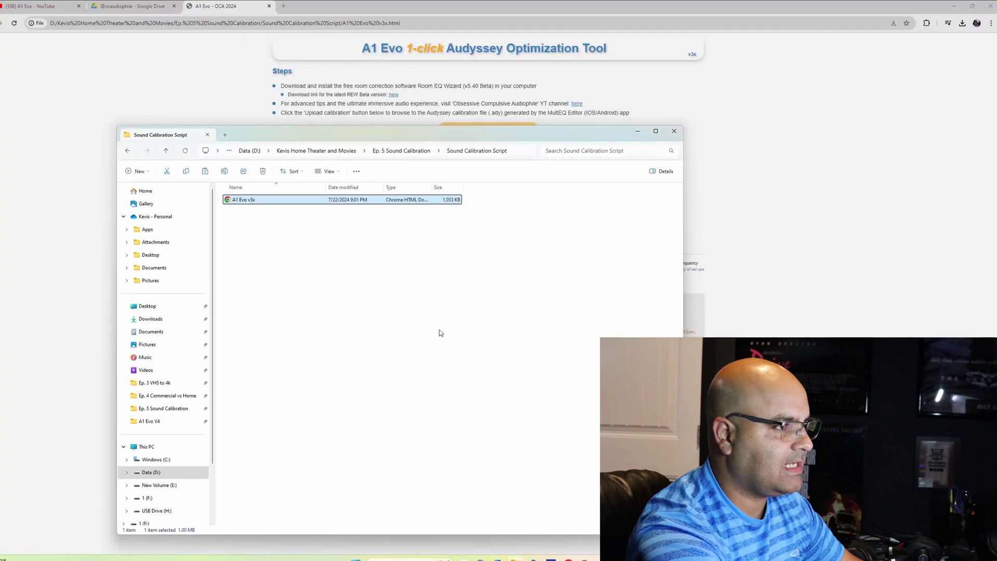
right_click(347, 266)
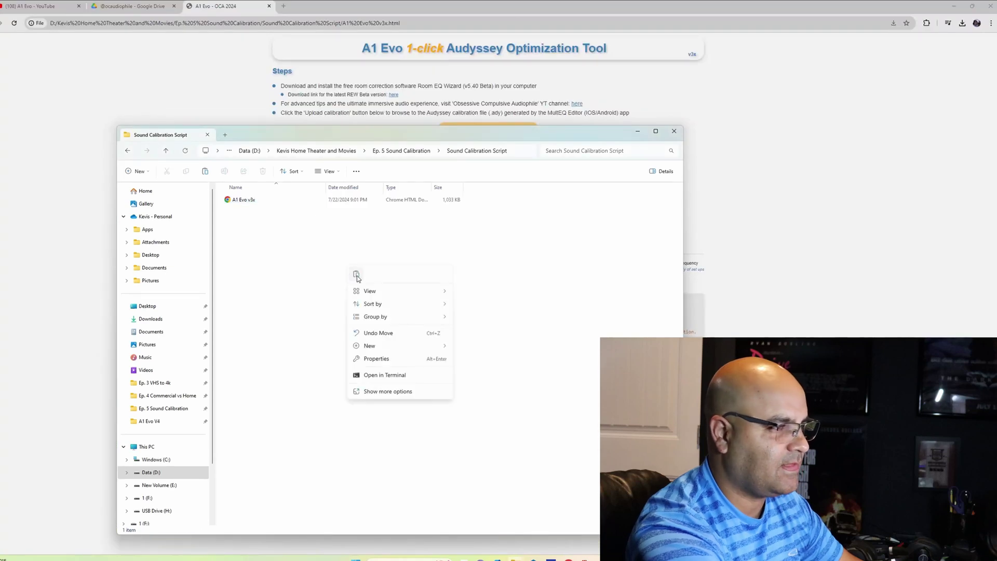
click(357, 275)
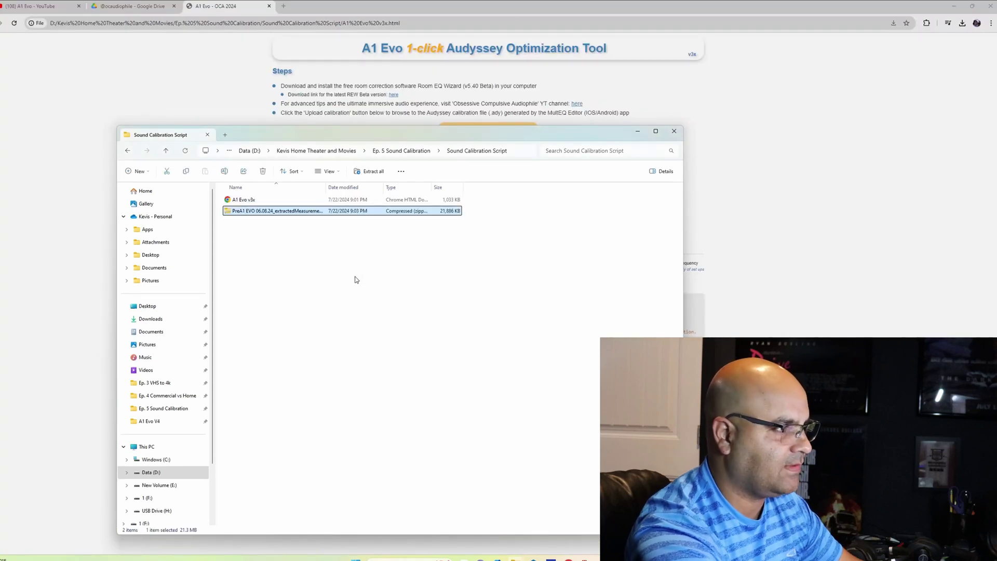
Move Evo3_TargetCurve from Downloads into Sound Calibration Script and shift the window aside
mouse_move(514, 556)
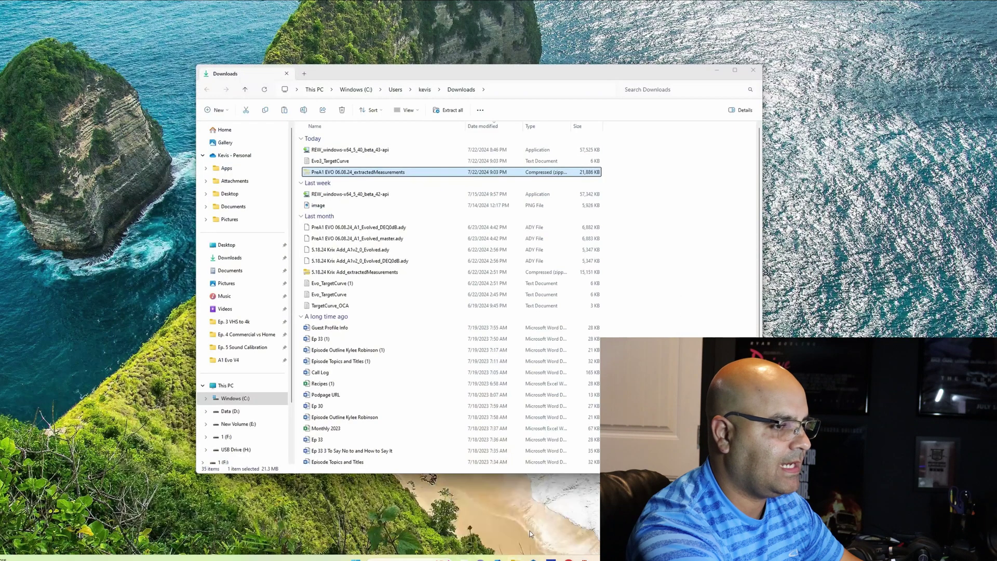
click(530, 531)
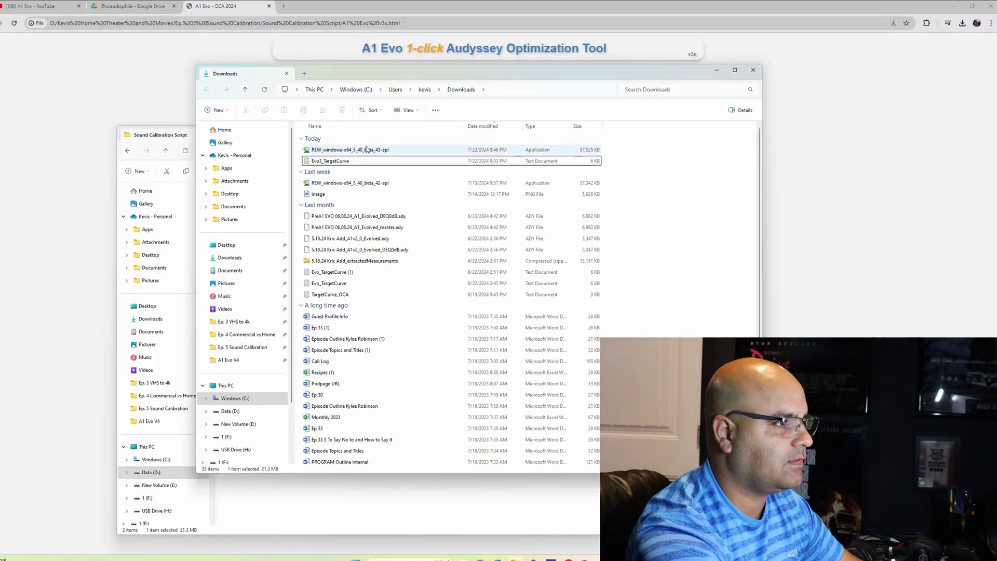
click(340, 161)
right_click(343, 162)
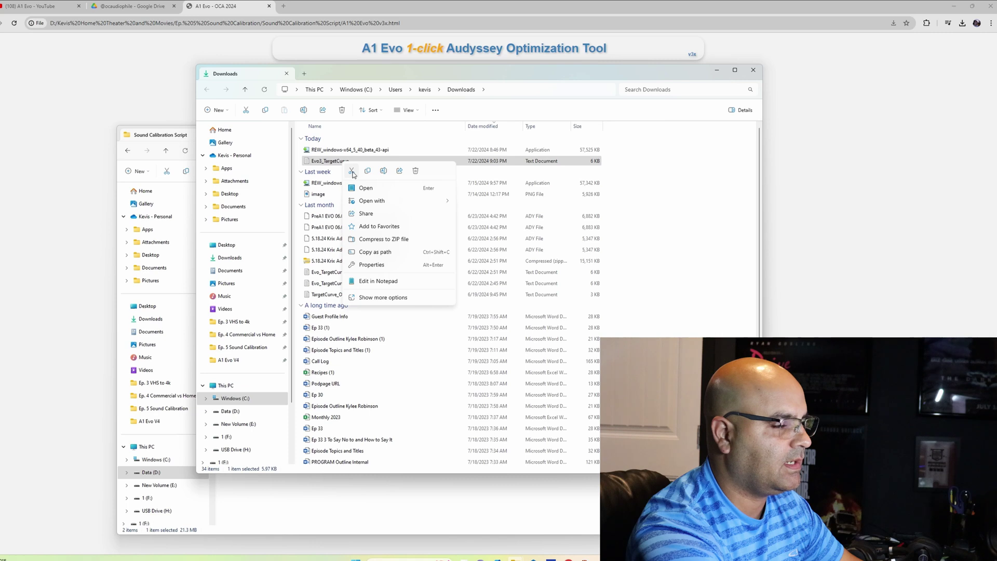
click(352, 172)
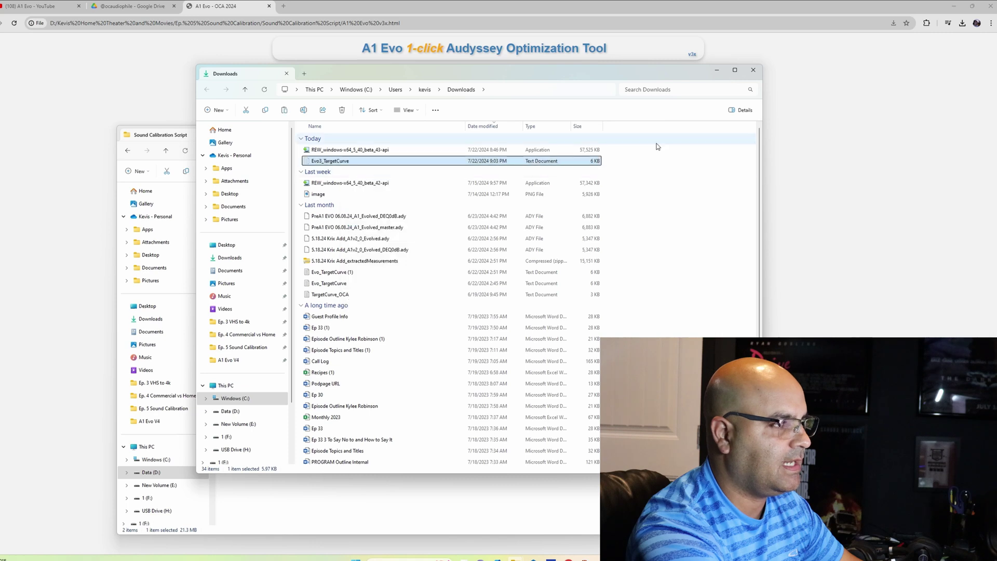
click(717, 74)
right_click(383, 250)
click(397, 264)
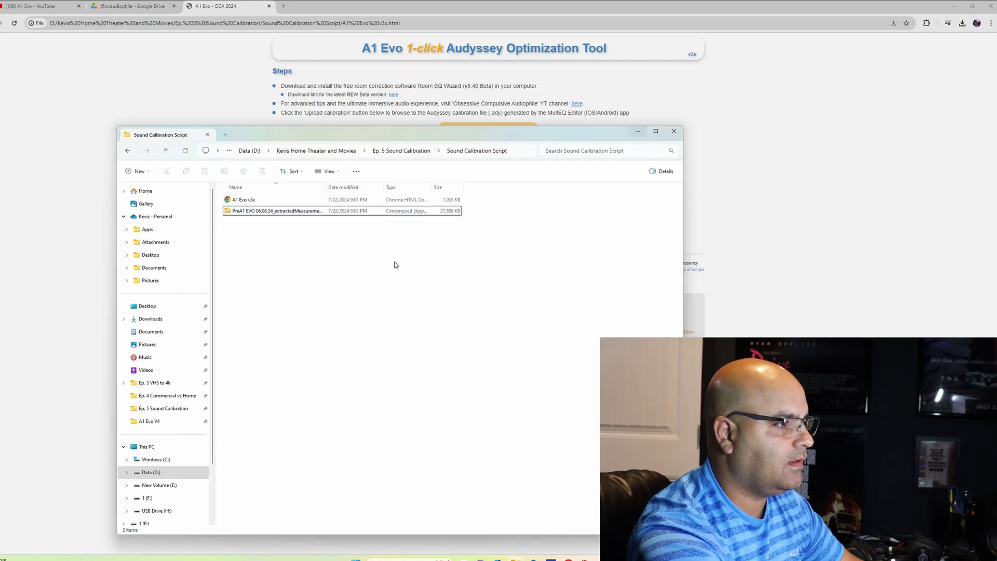
click(436, 276)
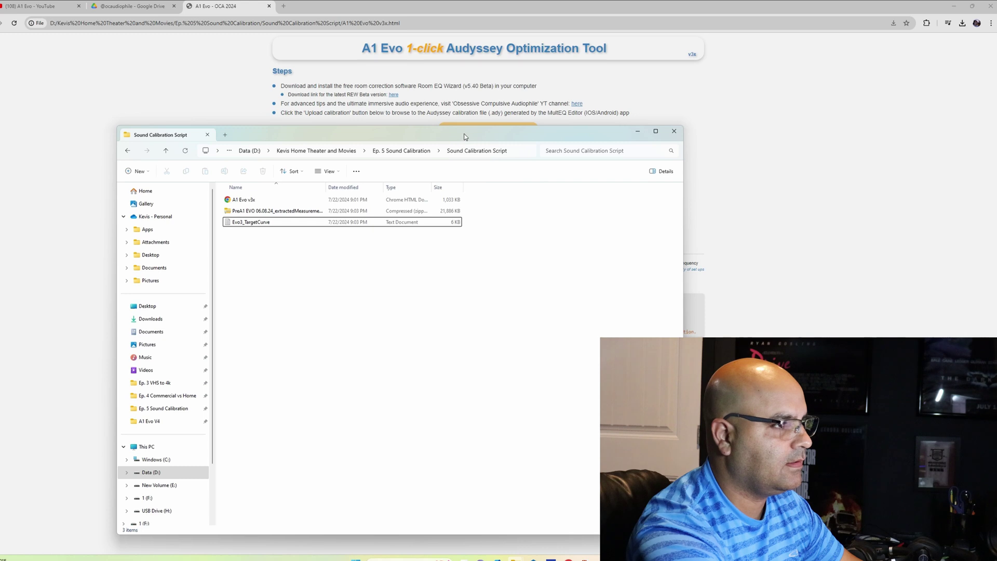
drag(464, 137, 0, 135)
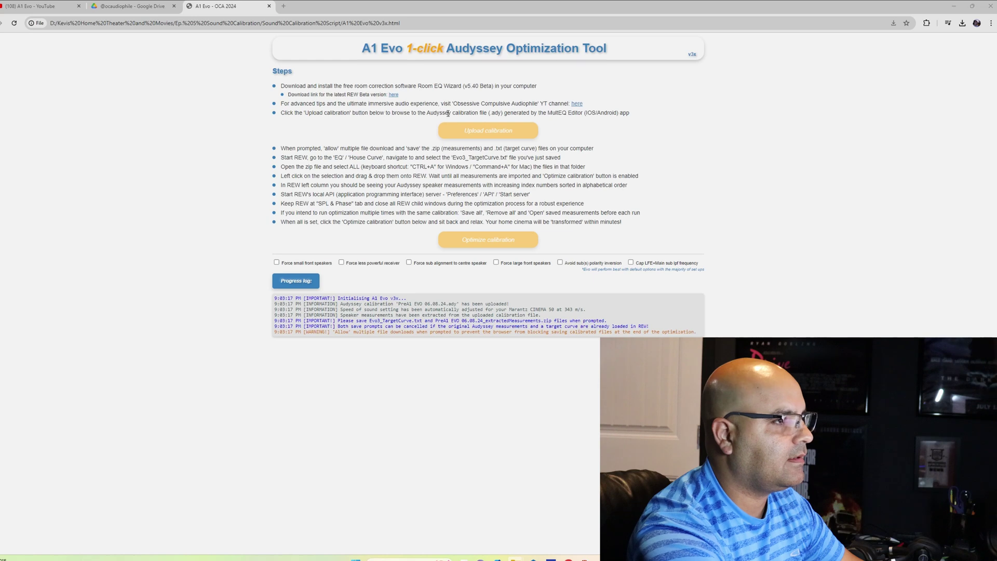
Start the REW API server from the API tab of Preferences
key(alt+Tab)
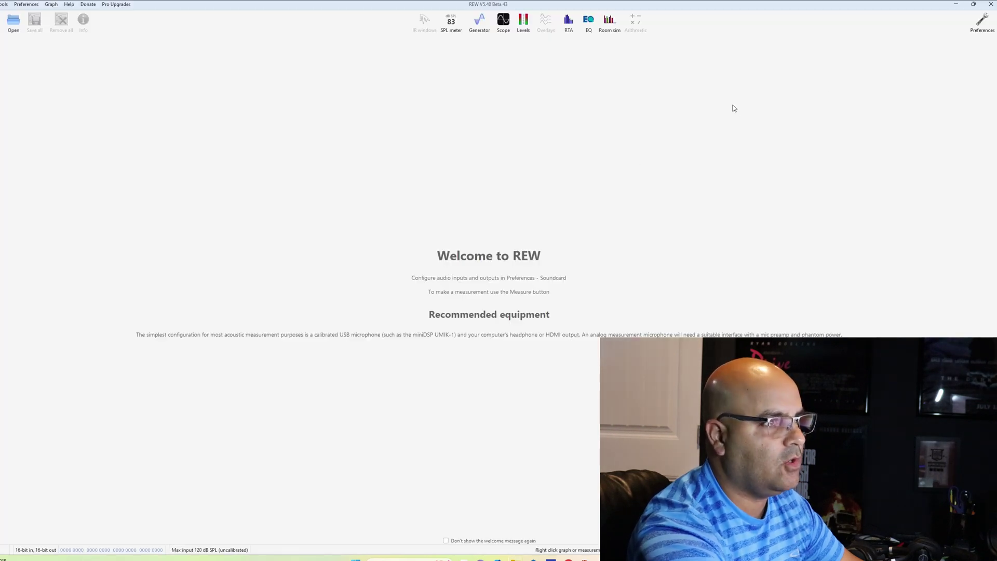
click(980, 26)
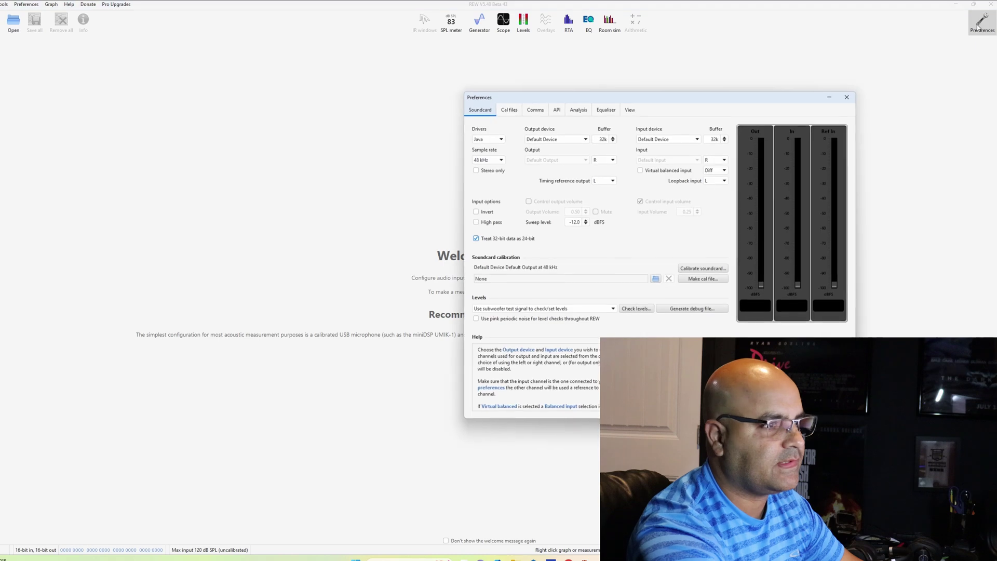
click(633, 109)
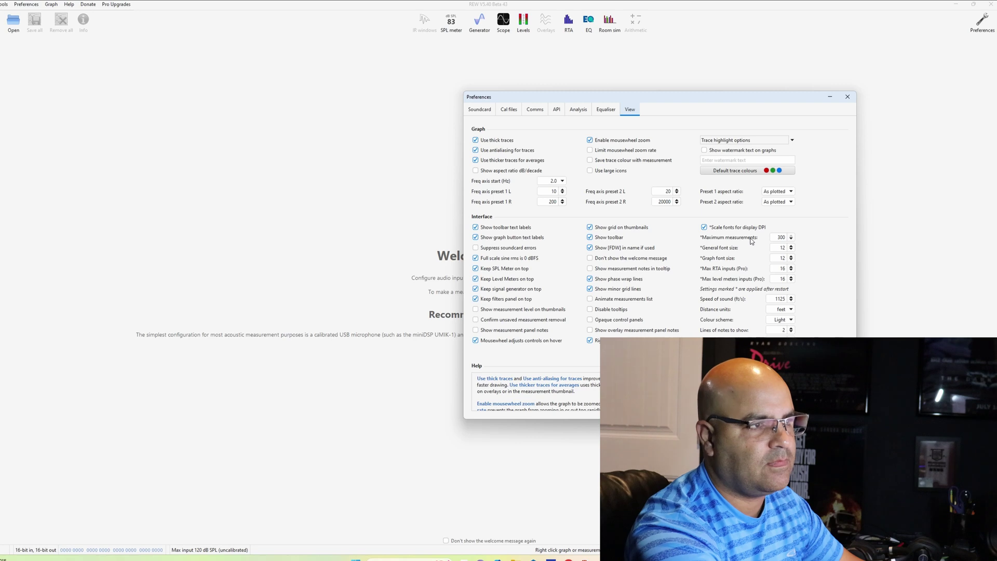
click(597, 109)
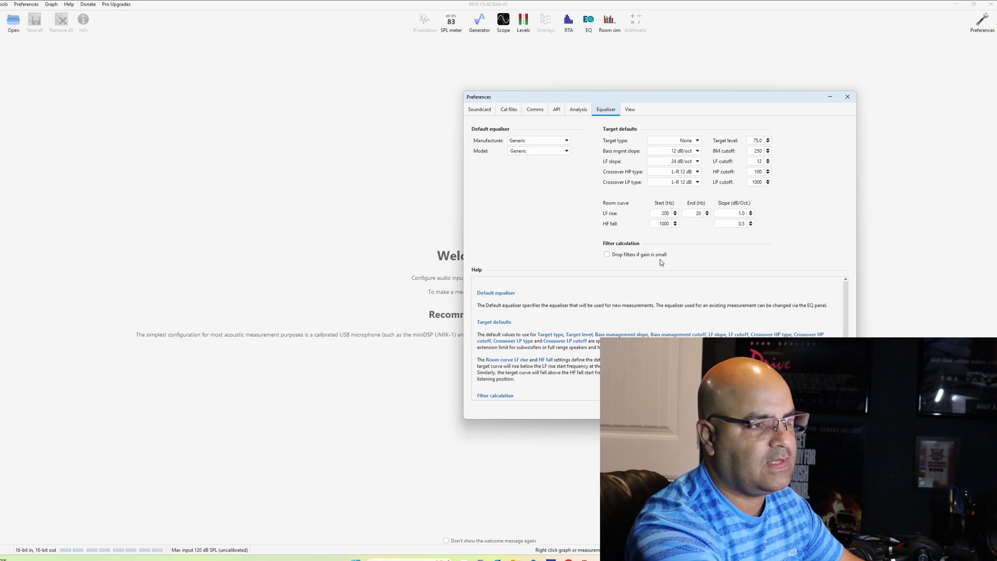
click(559, 110)
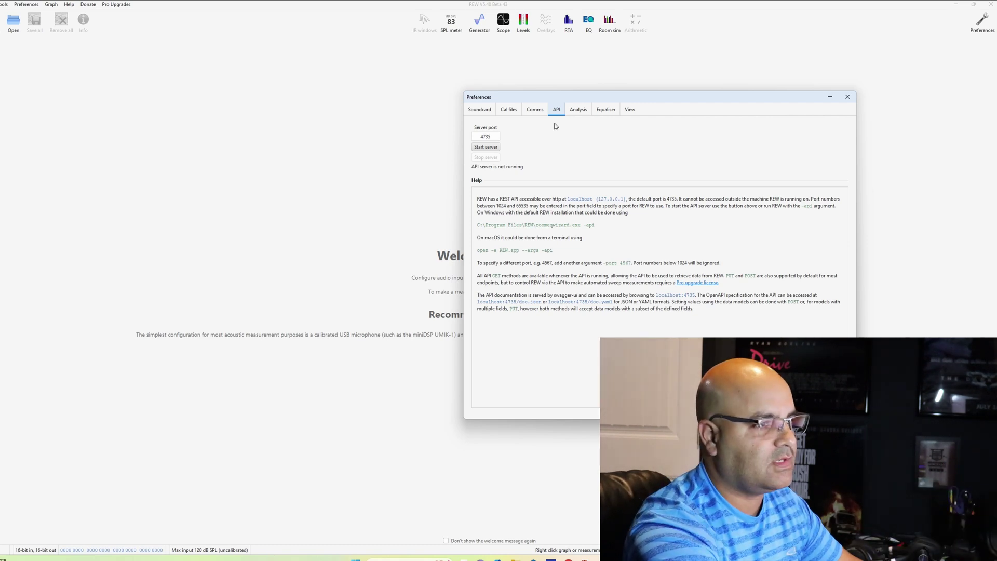
click(495, 149)
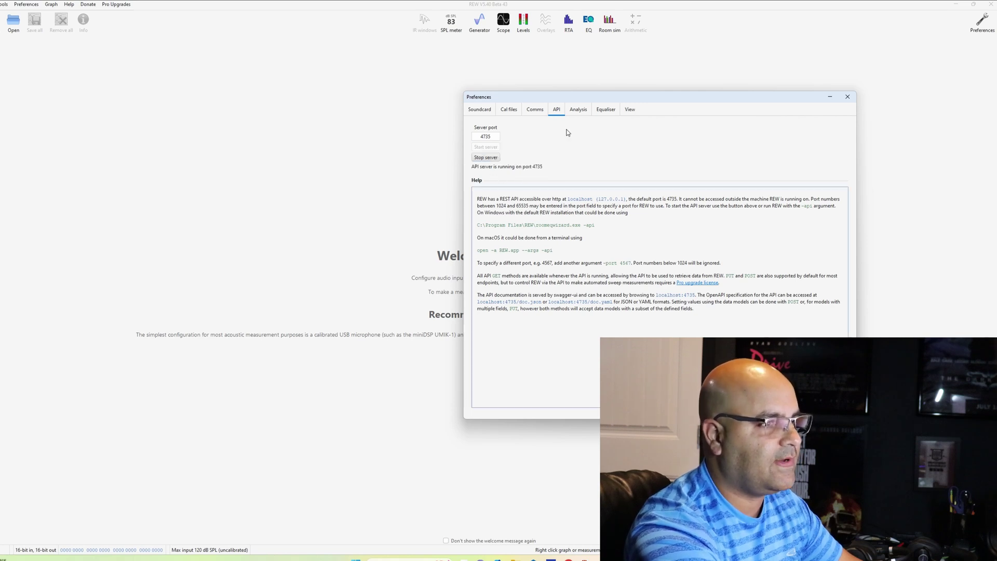
Remove the soundcard and mic calibration file entries, then minimize Preferences
click(480, 109)
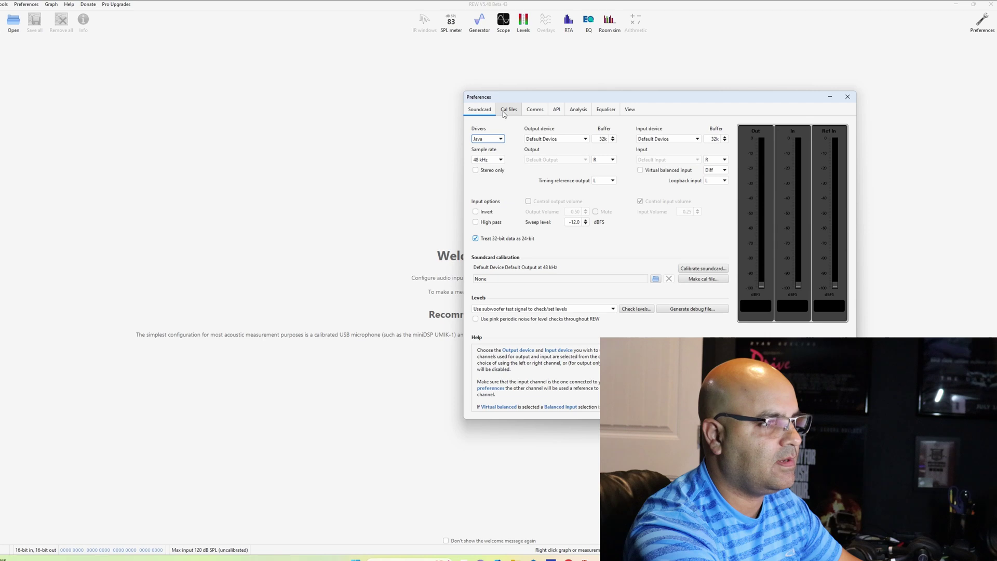
click(503, 111)
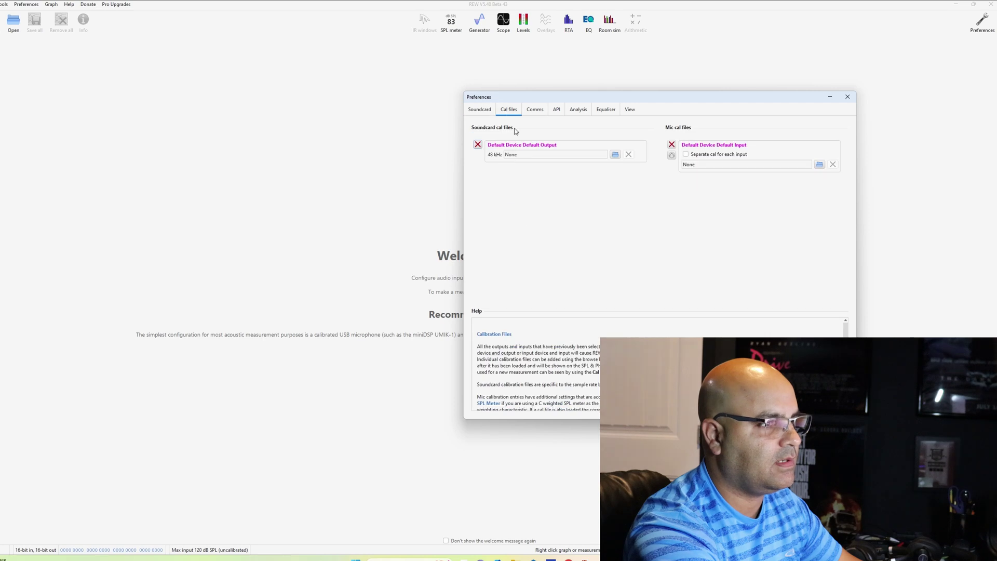
click(478, 145)
click(671, 145)
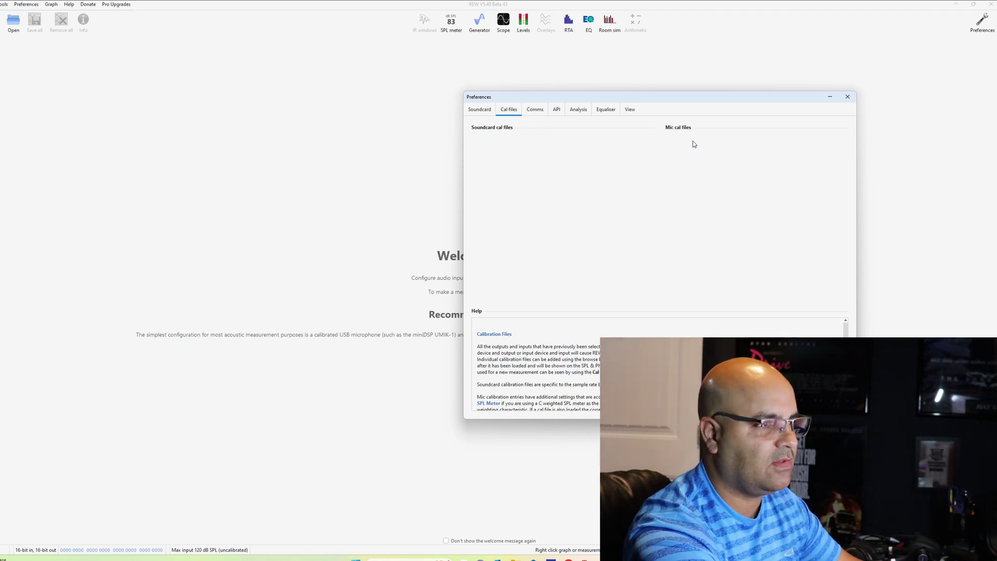
click(831, 97)
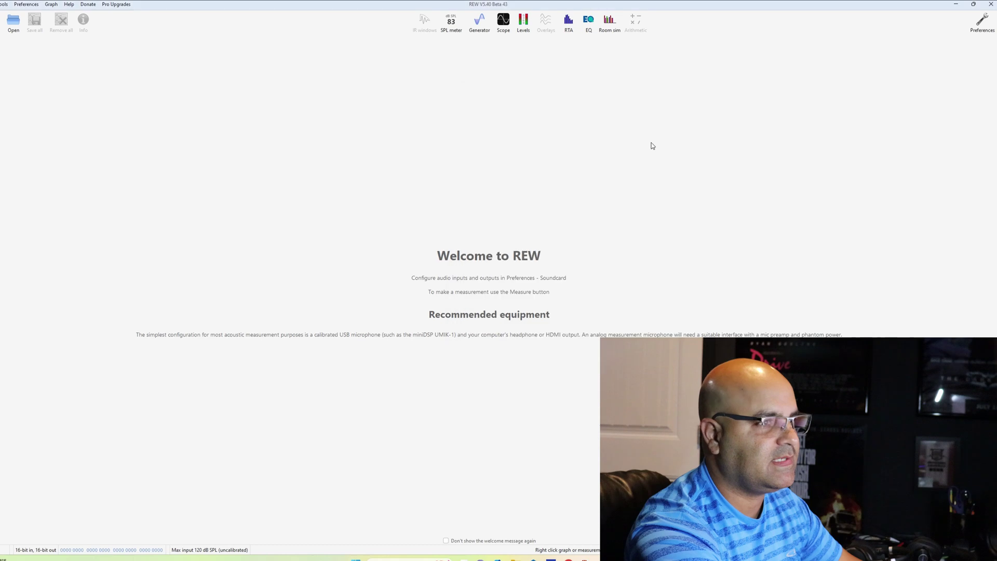
Load Evo3_TargetCurve.txt as the house curve in REW's EQ target settings
click(589, 24)
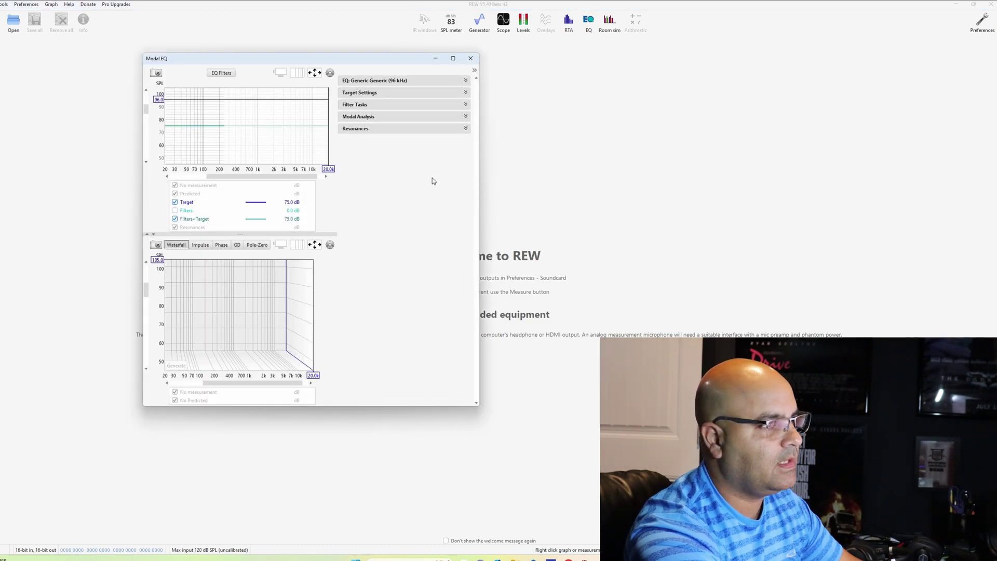
click(465, 94)
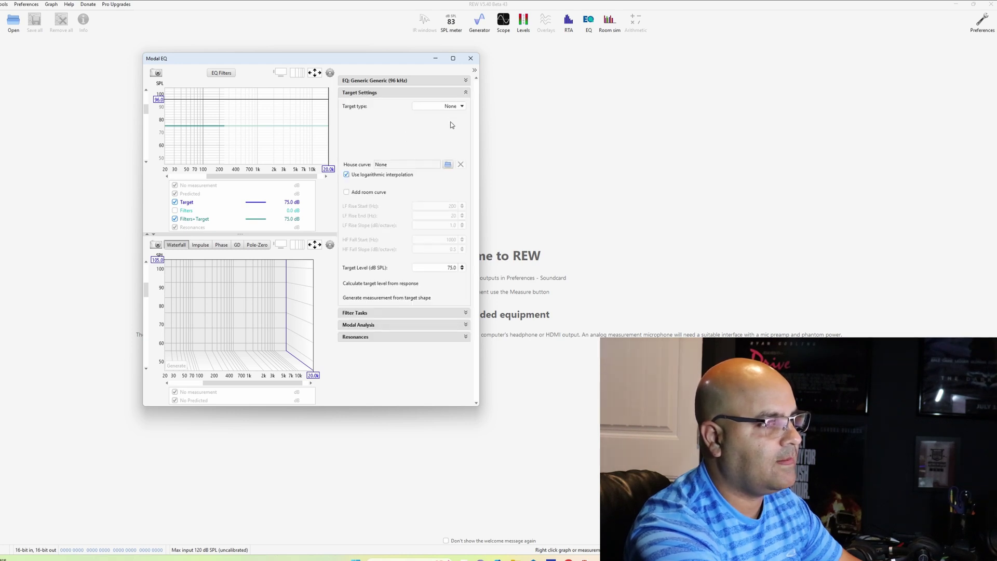
click(447, 164)
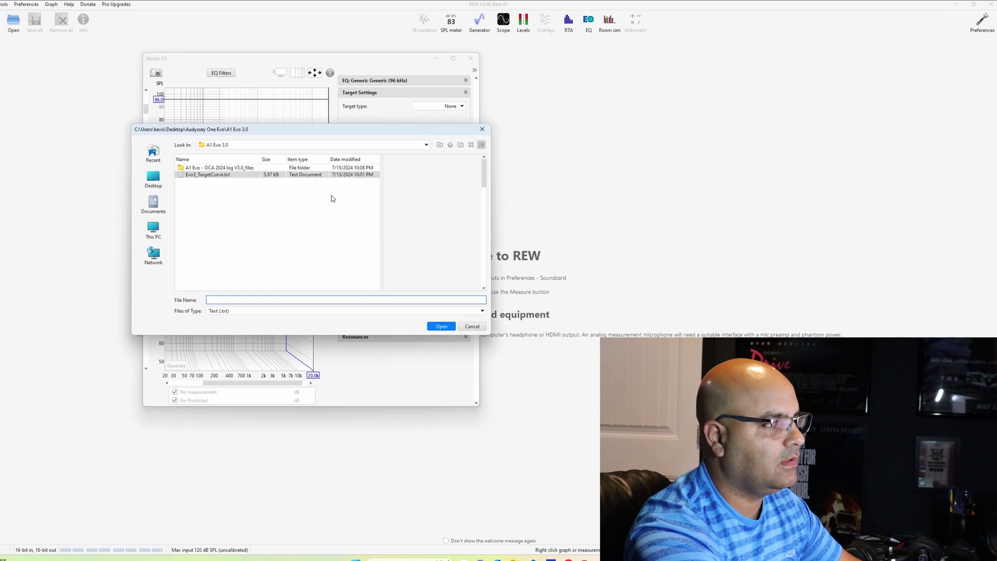
click(440, 146)
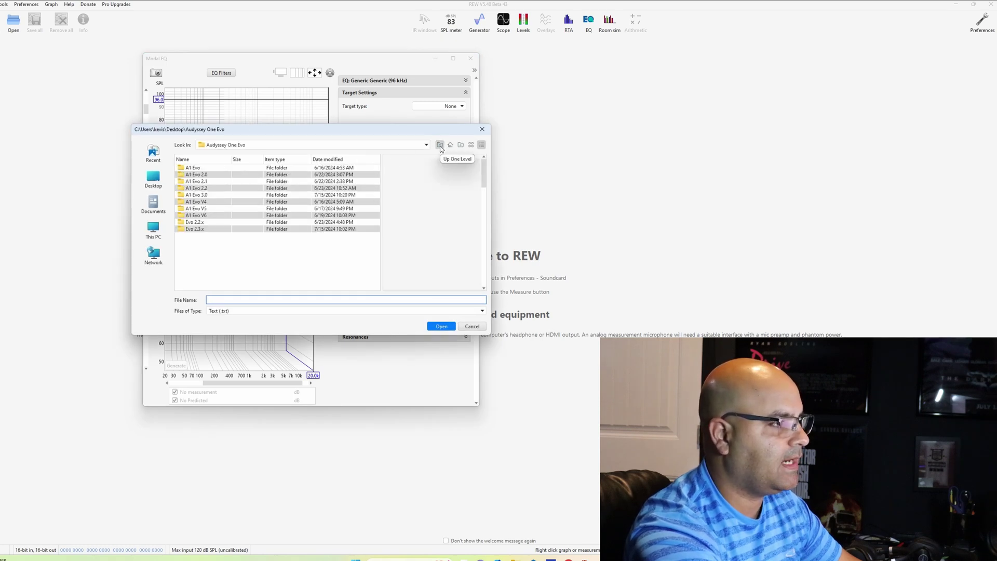
click(441, 148)
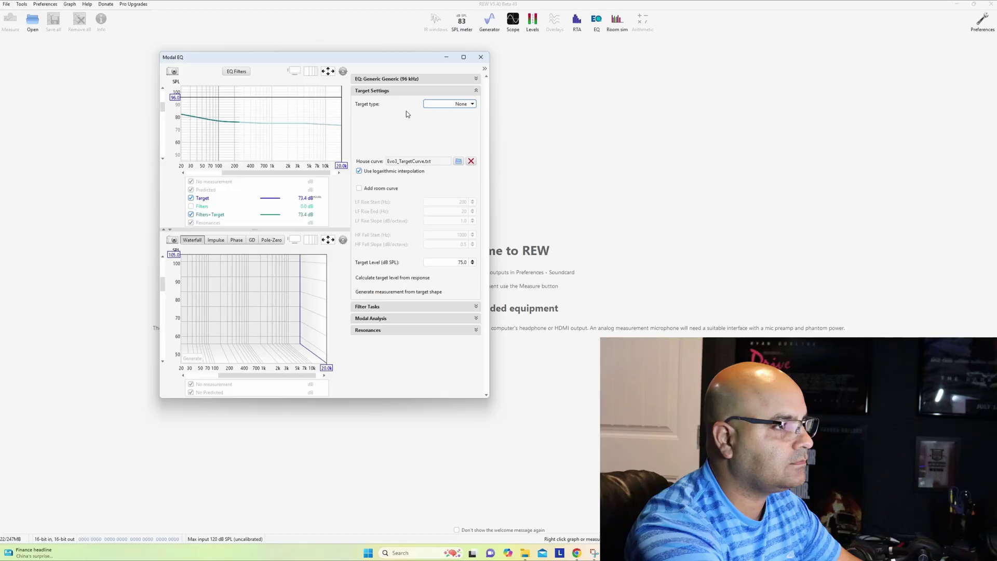
Set the EQ target type to Subwoofer and hide the Modal EQ window
click(465, 103)
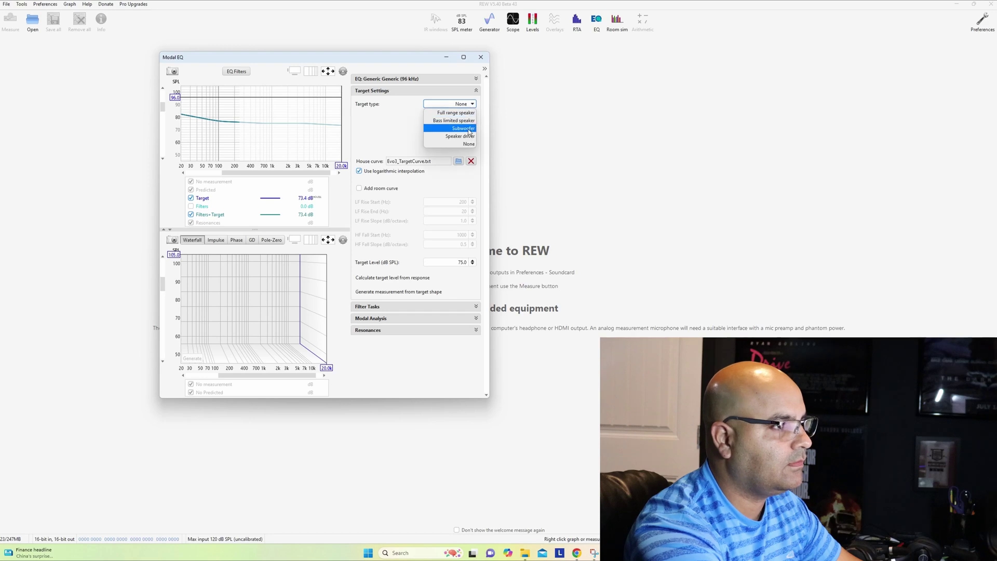
click(469, 130)
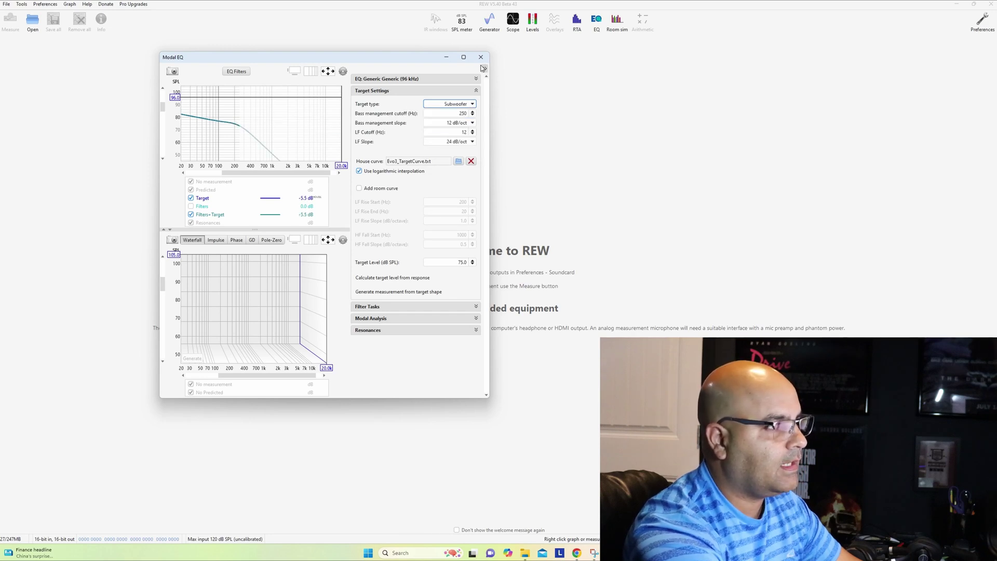
click(446, 58)
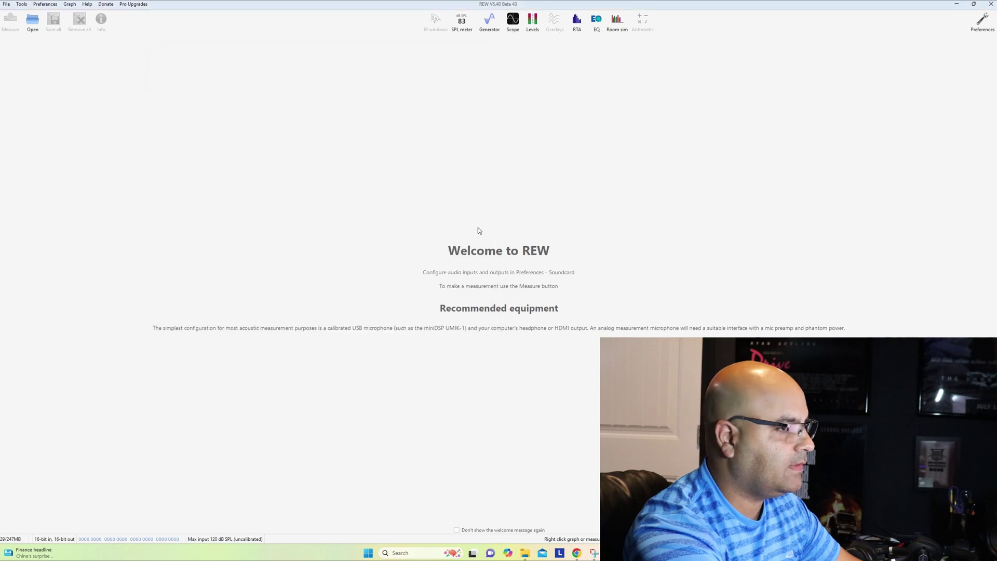
Open the extractedMeasurements zip and drag all 104 measurement files into REW
key(alt+Tab)
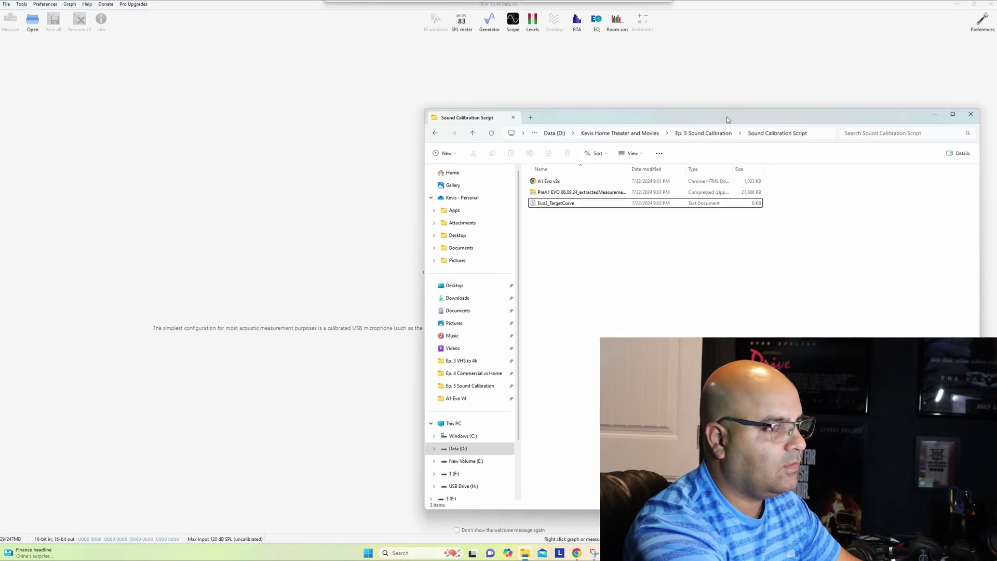
click(576, 203)
double_click(574, 192)
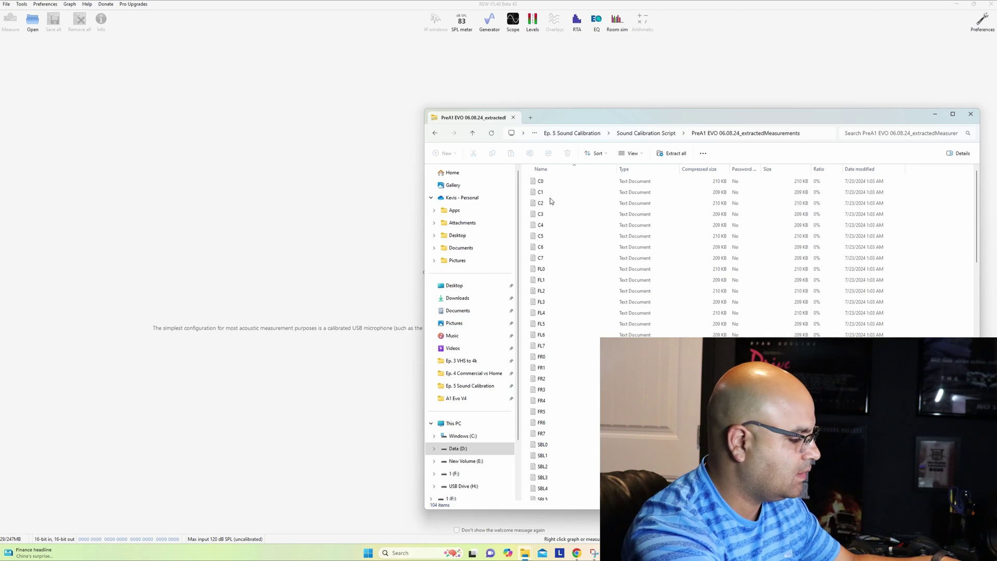
key(ctrl+a)
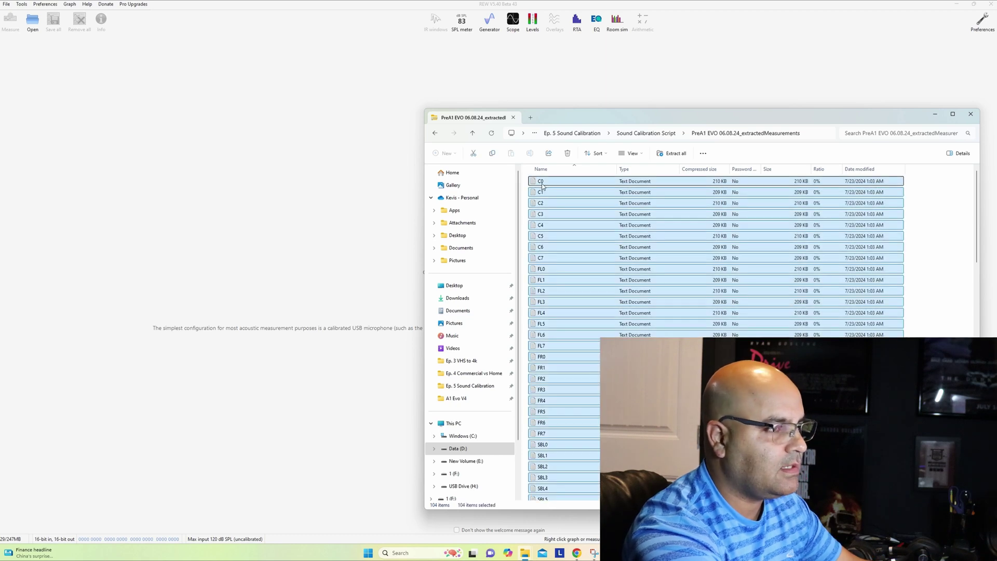
drag(541, 185, 193, 193)
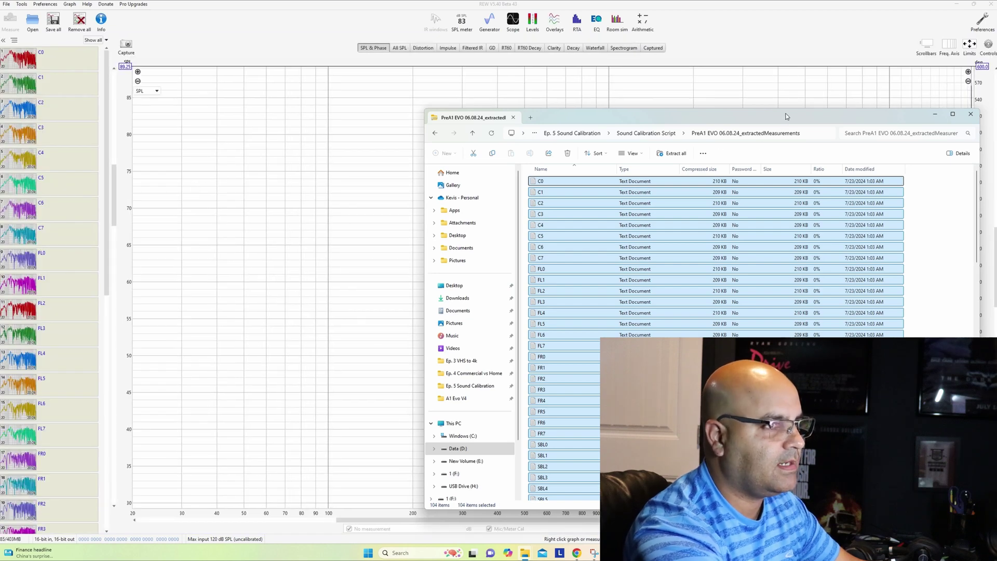
Move Explorer aside, scroll REW's imported measurement list, and switch back to A1 Evo in Chrome
drag(786, 117, 377, 116)
click(526, 114)
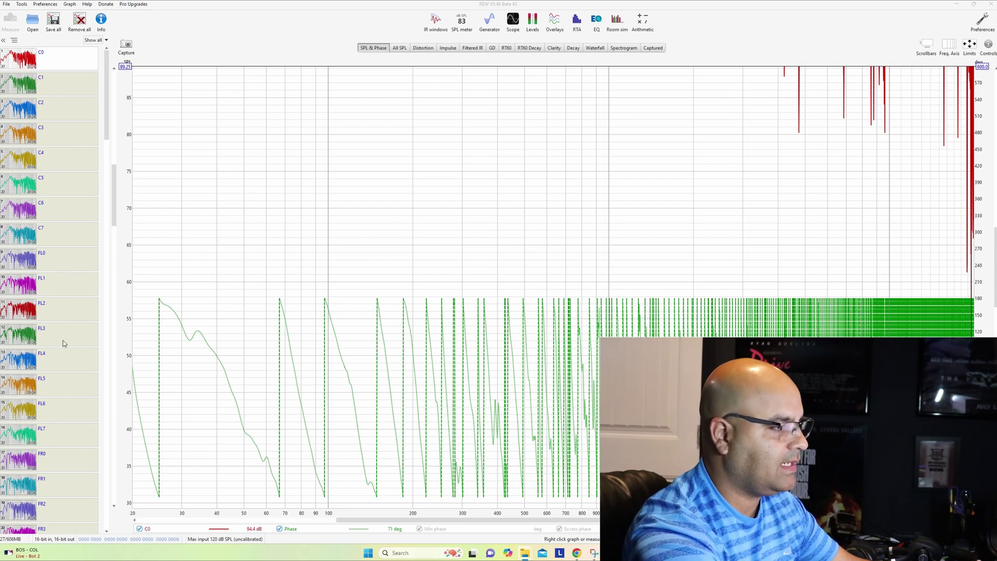
scroll(63, 343, down, 15)
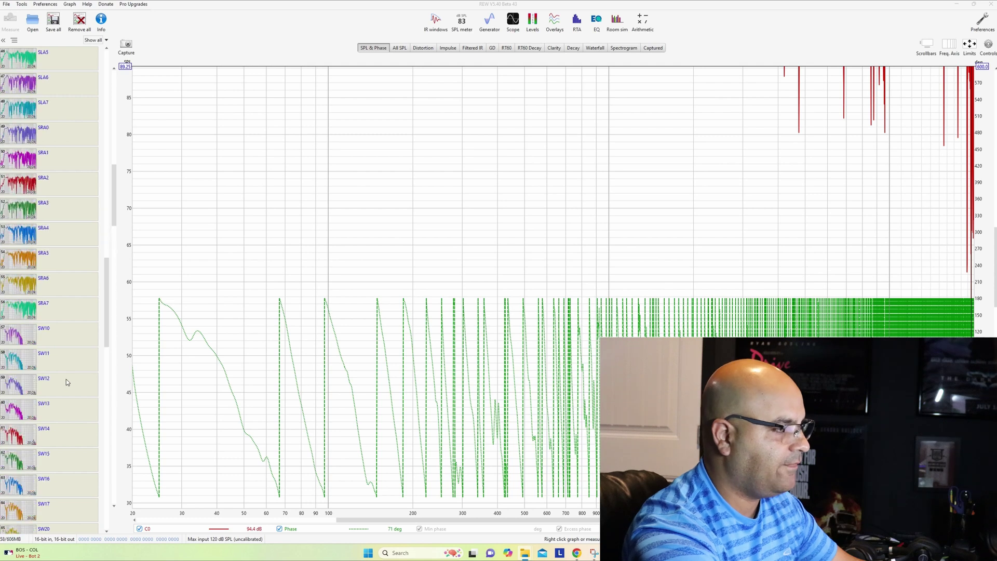
scroll(66, 382, down, 7)
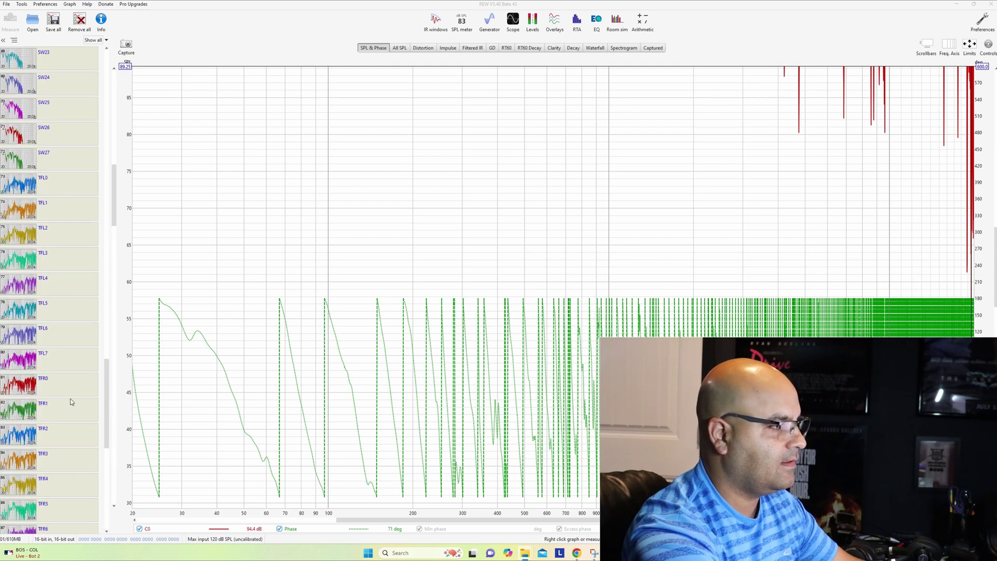
scroll(68, 398, up, 20)
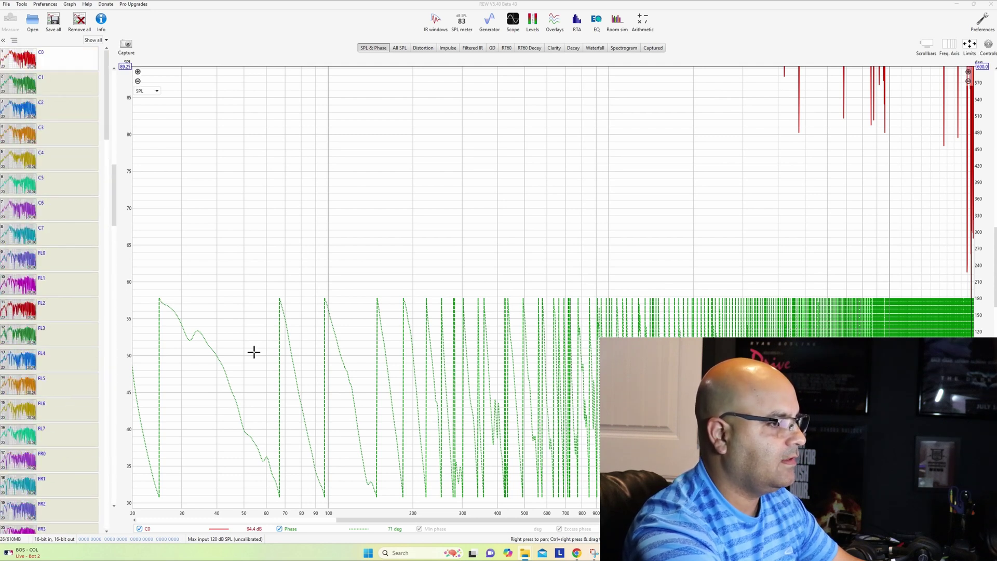
mouse_move(578, 555)
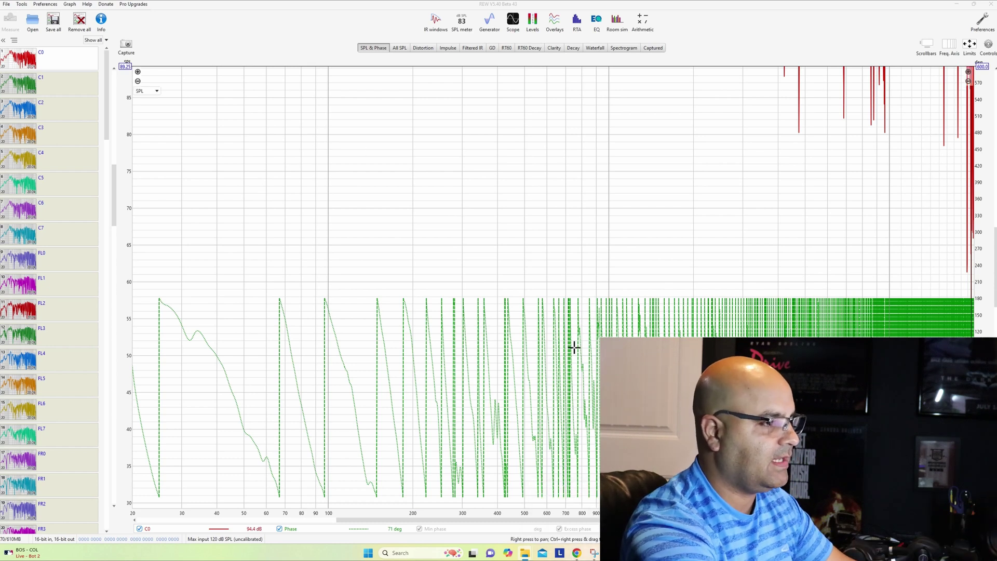
click(576, 554)
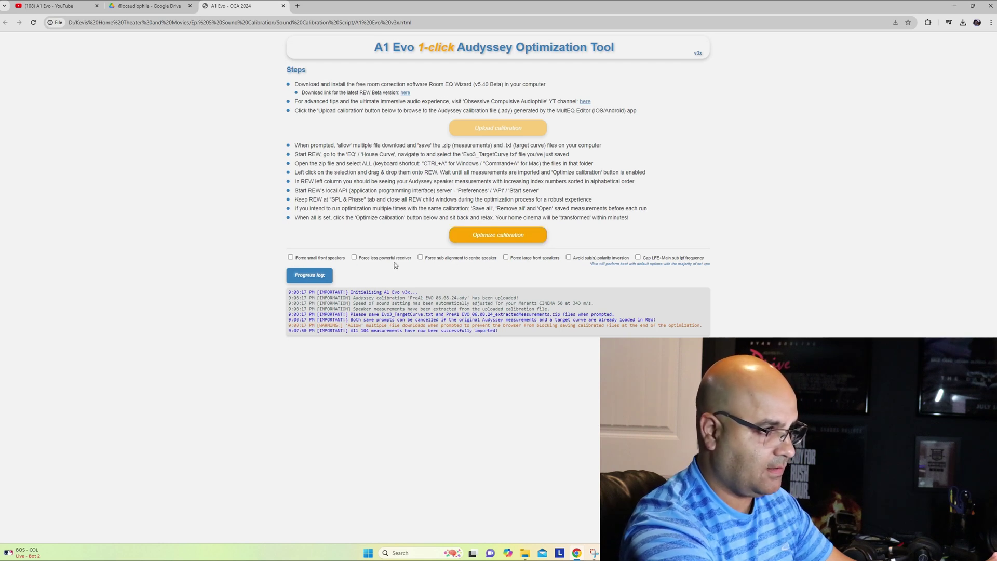
Start Optimize calibration and let it finish successfully, taking about 3 minutes 24 seconds
click(511, 237)
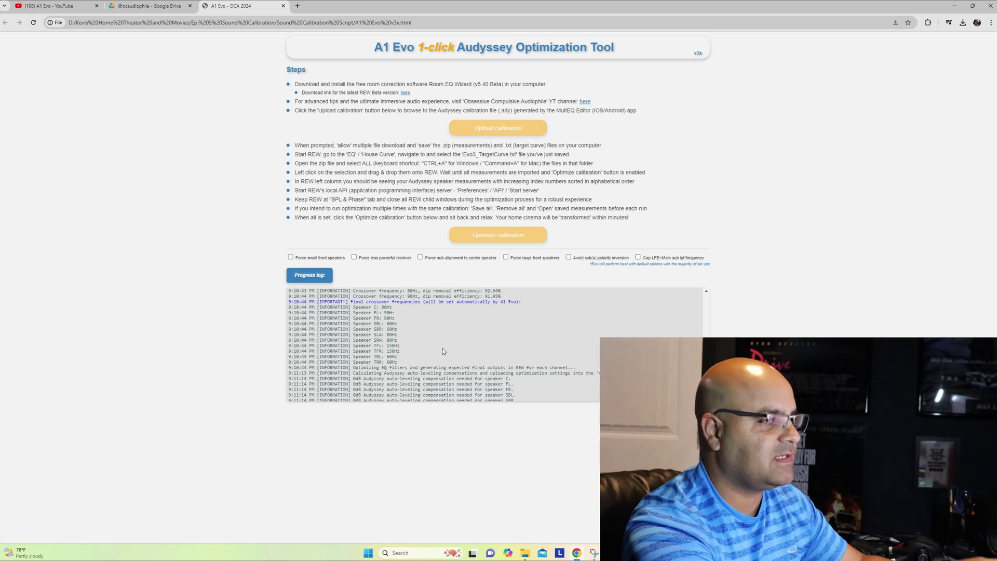
Select the DEQ0dB and master Evolved v3x .ady files in Downloads and cut them
click(963, 24)
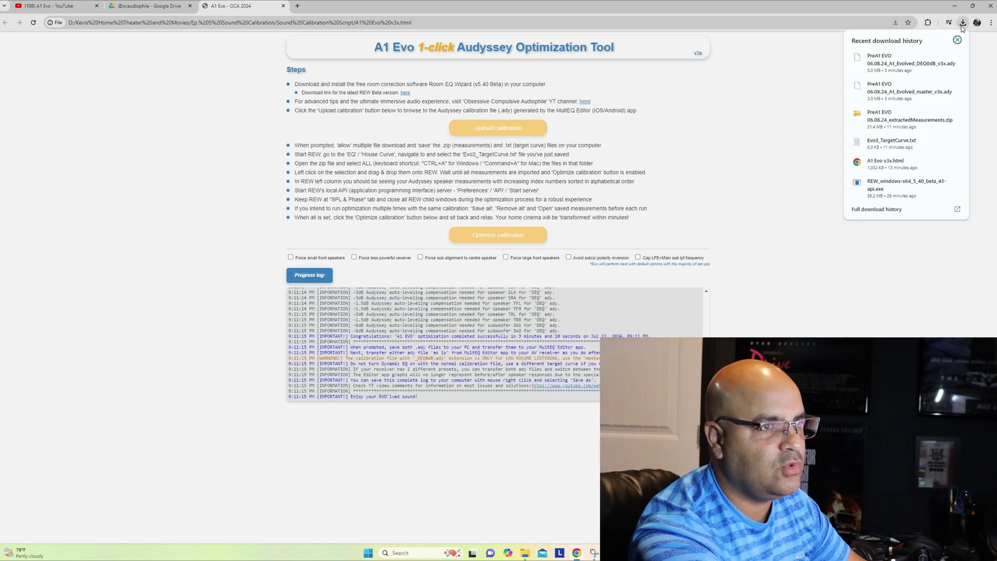
click(942, 57)
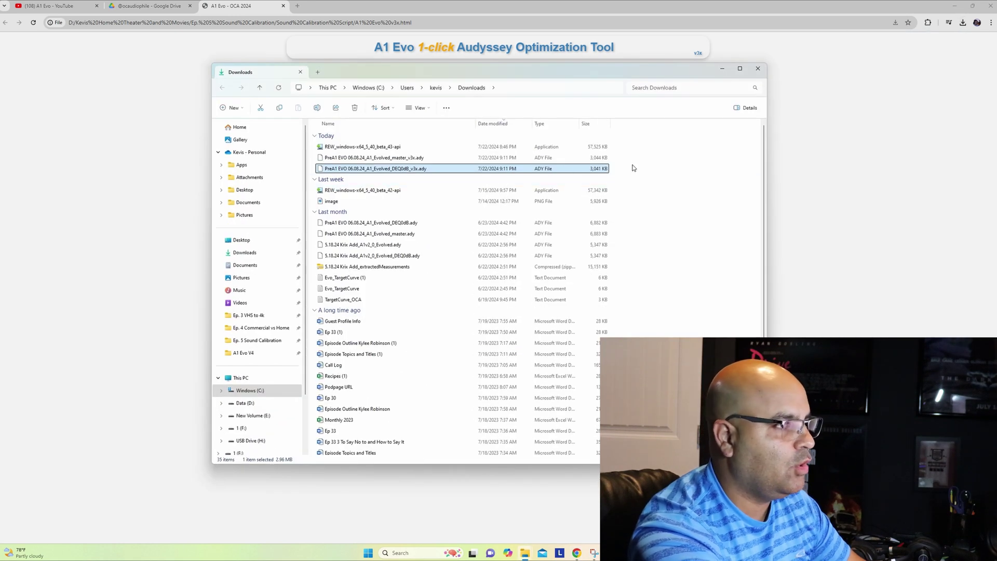
drag(633, 167, 370, 159)
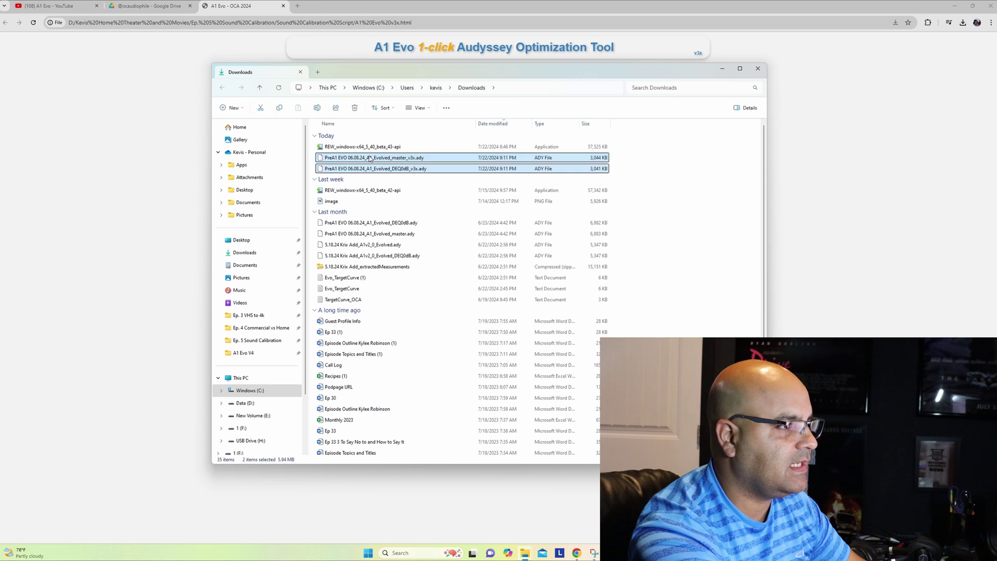
right_click(370, 158)
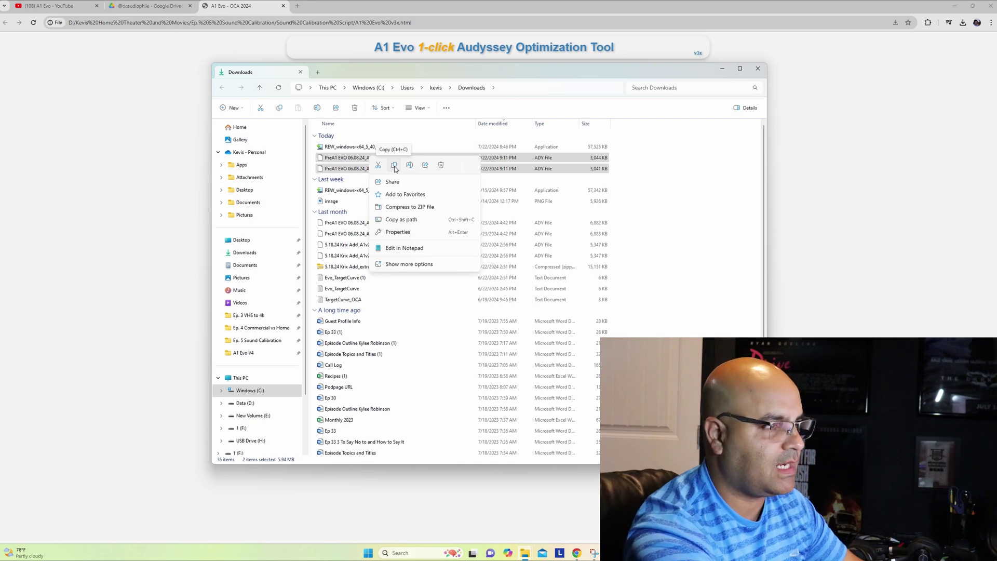
click(395, 166)
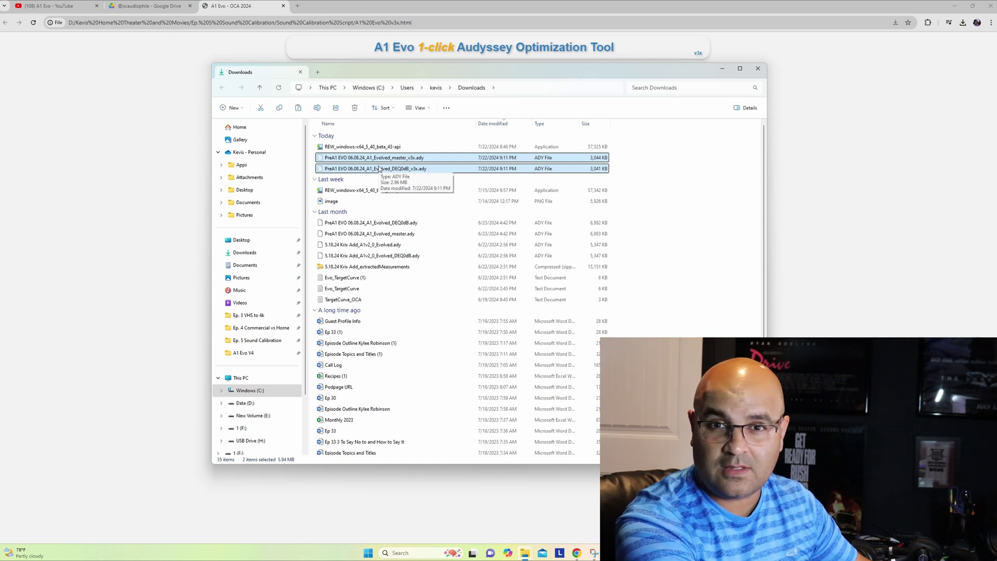
right_click(381, 167)
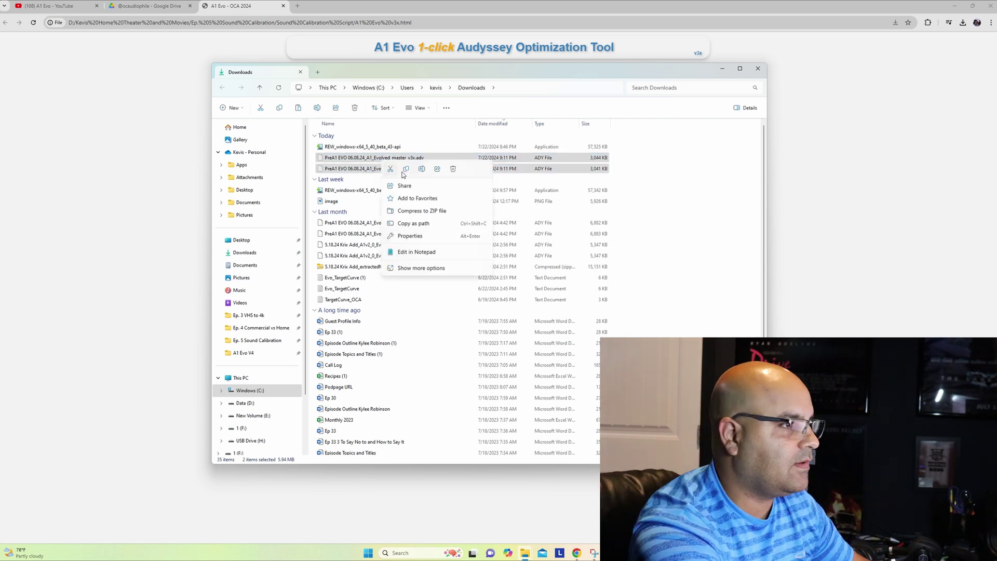
click(390, 169)
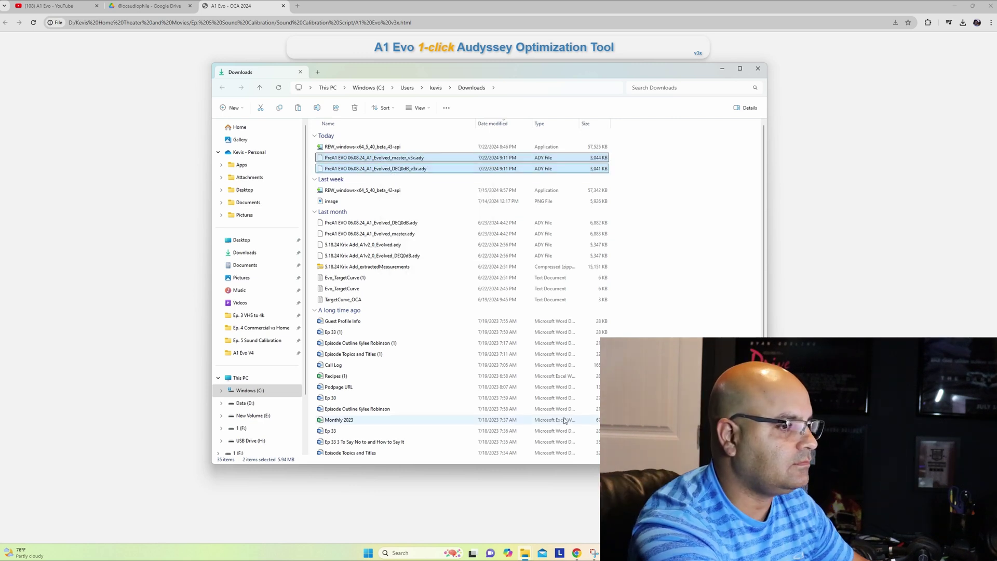
Paste both Evolved ADY files into the Sound Calibration Script folder
key(alt+Tab)
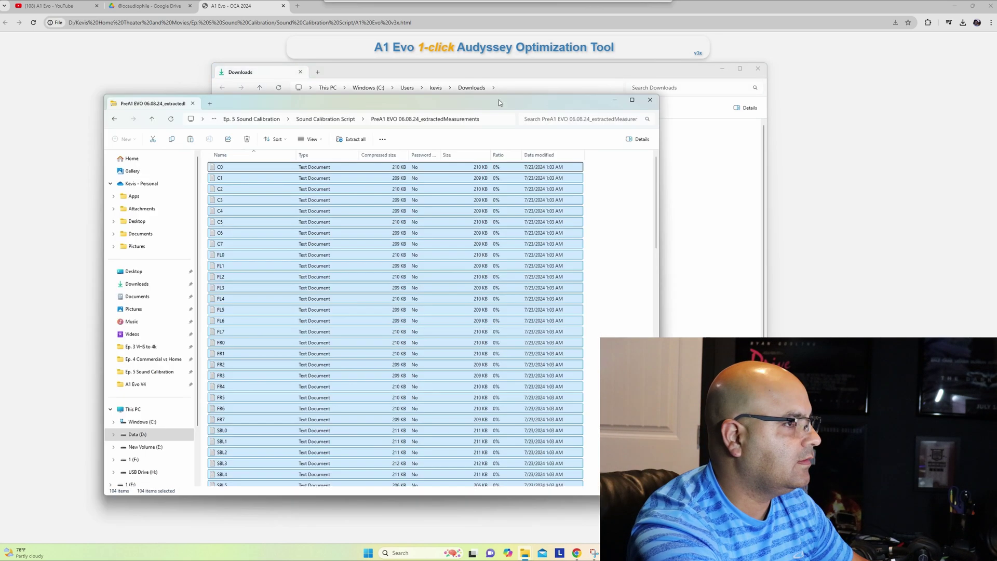
click(341, 117)
key(ctrl+v)
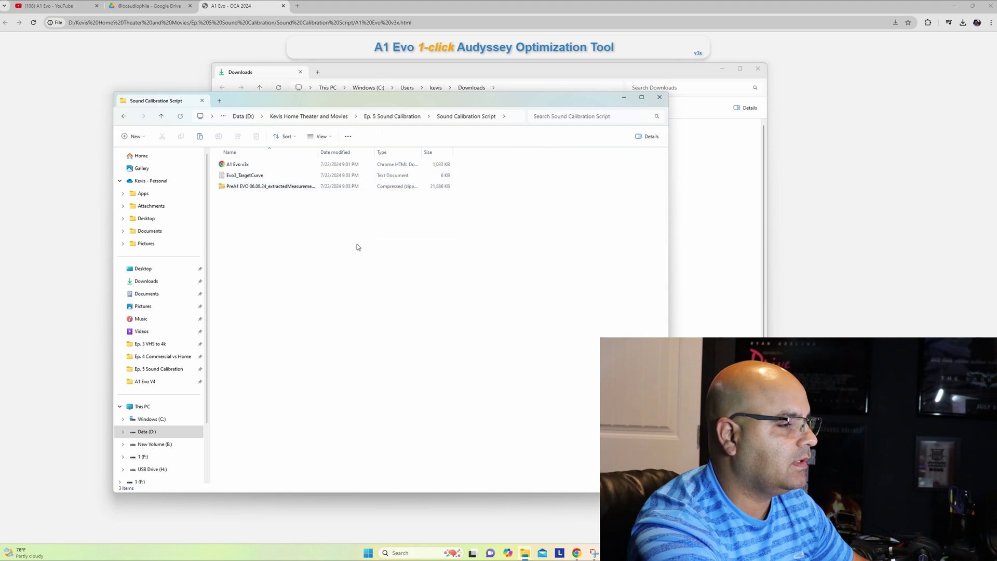
Rename the master file to PreA1 EVO 7.24_A1_Evolved_master_v3x.ady by replacing its date with 7.2
click(263, 197)
click(265, 197)
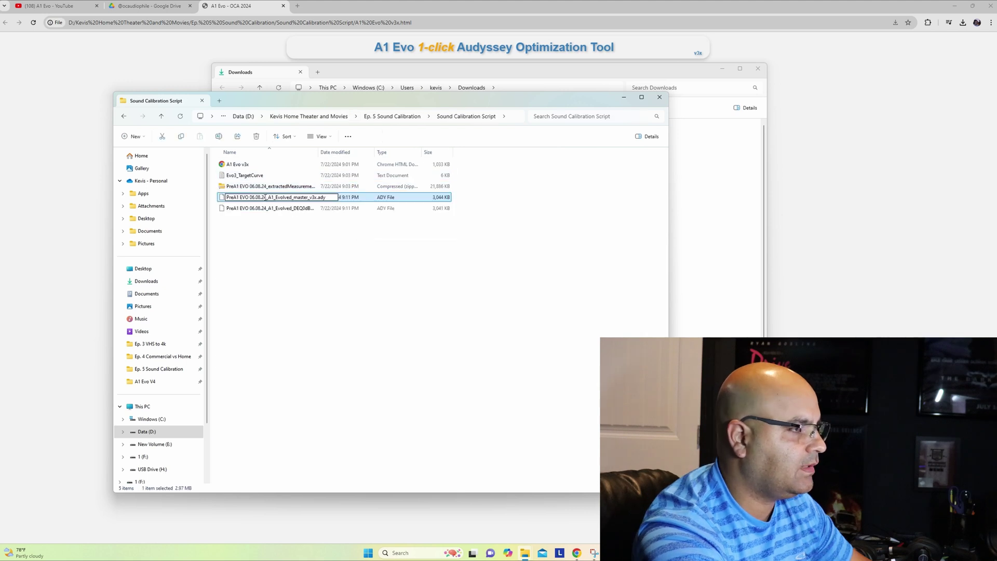
drag(265, 197, 252, 198)
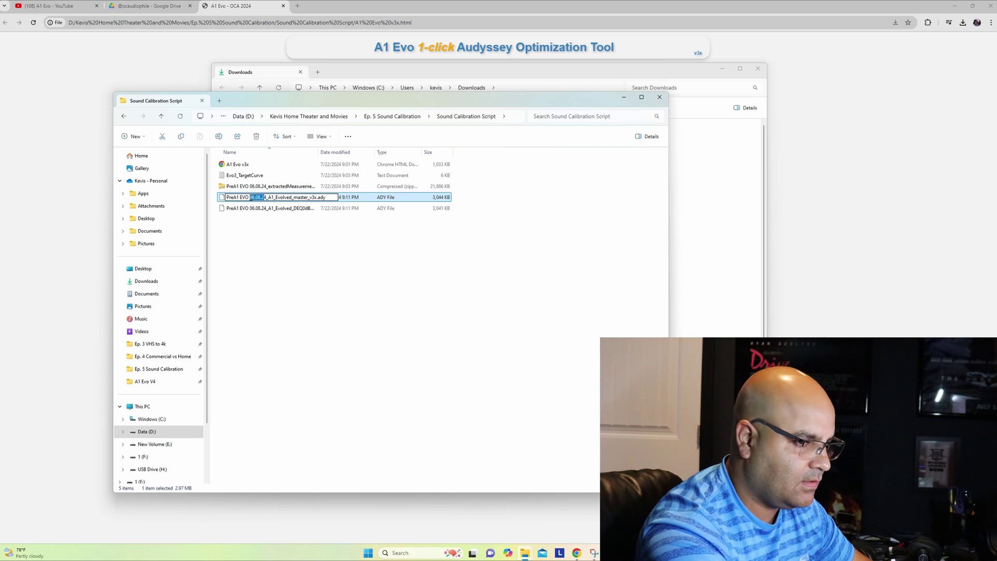
text(7.2)
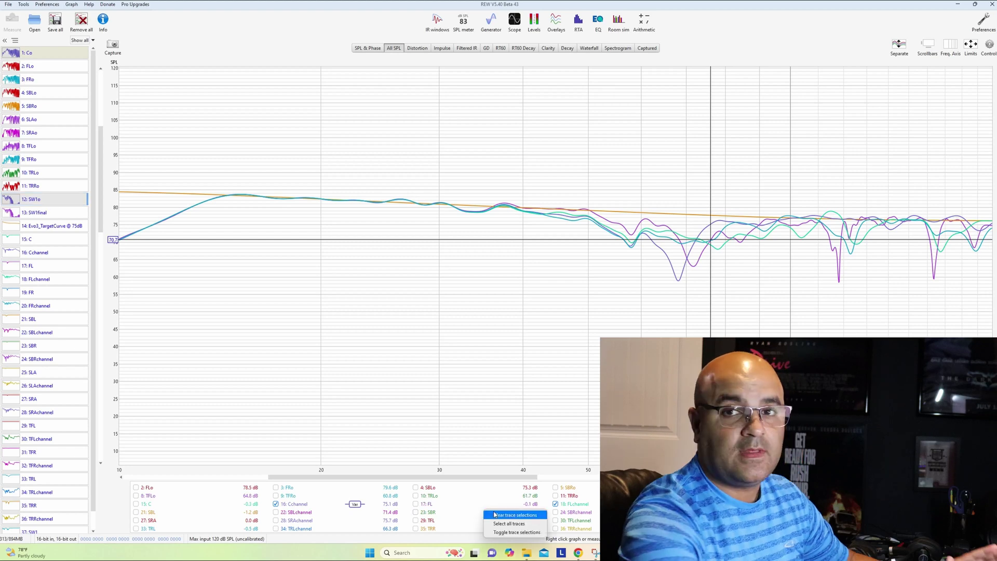
Clear all trace selections from the legend so the All SPL graph shows no curves
click(514, 515)
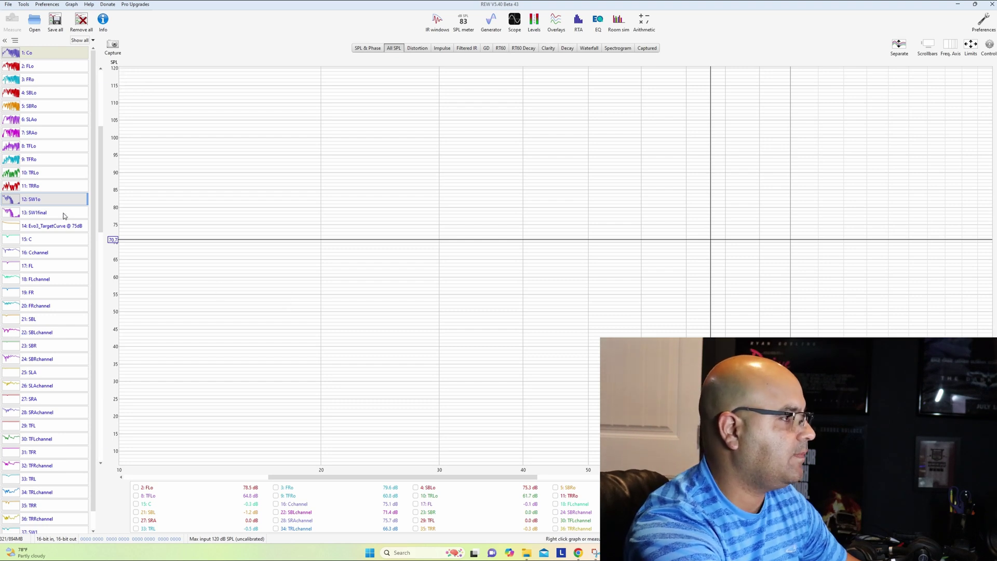
Plot 12: SW1o against 14: Evo3_TargetCurve and scroll the graph to roughly 20–100 Hz
drag(53, 231, 348, 222)
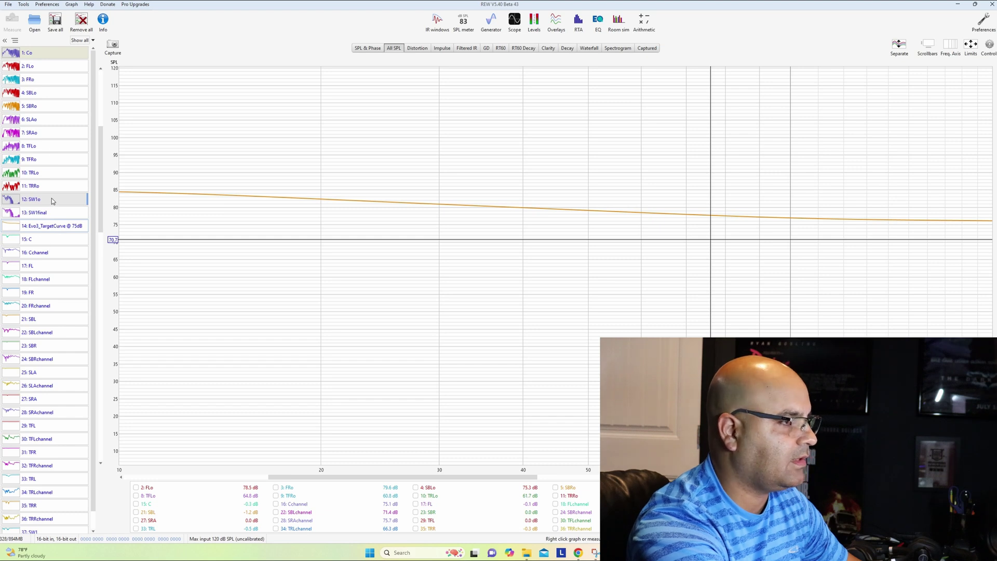
click(53, 202)
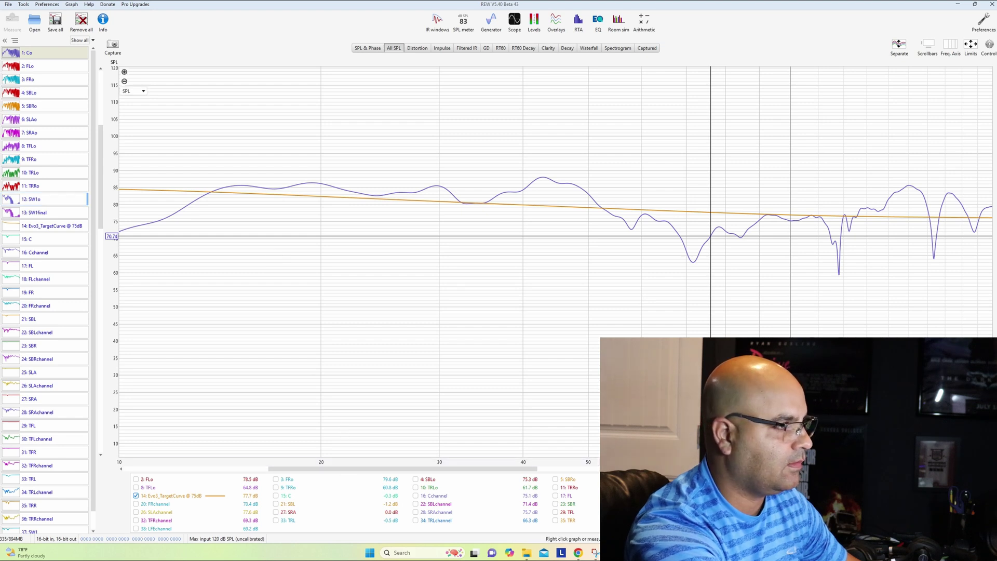
mouse_move(371, 473)
mouse_down()
mouse_move(396, 470)
mouse_move(371, 470)
mouse_up()
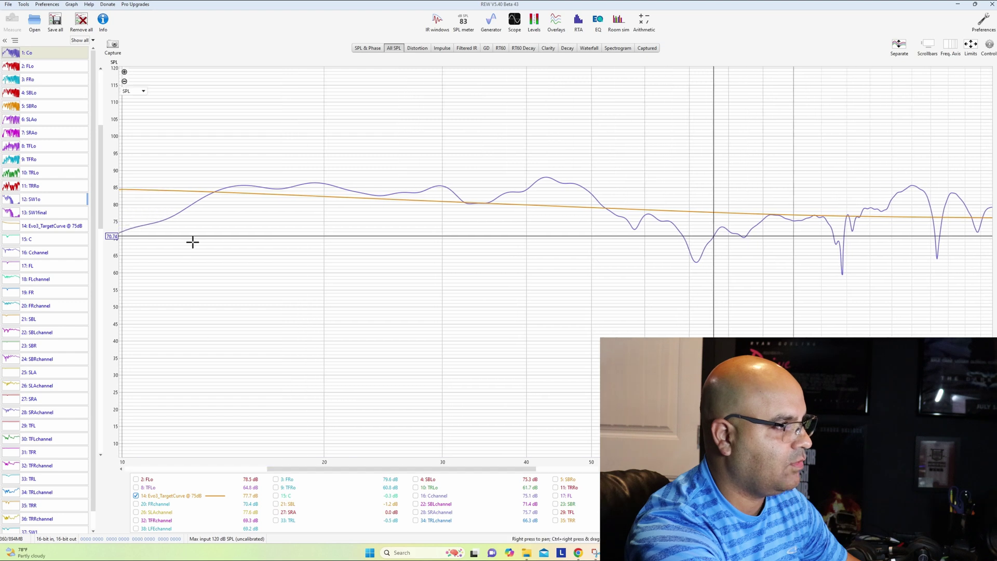
click(197, 201)
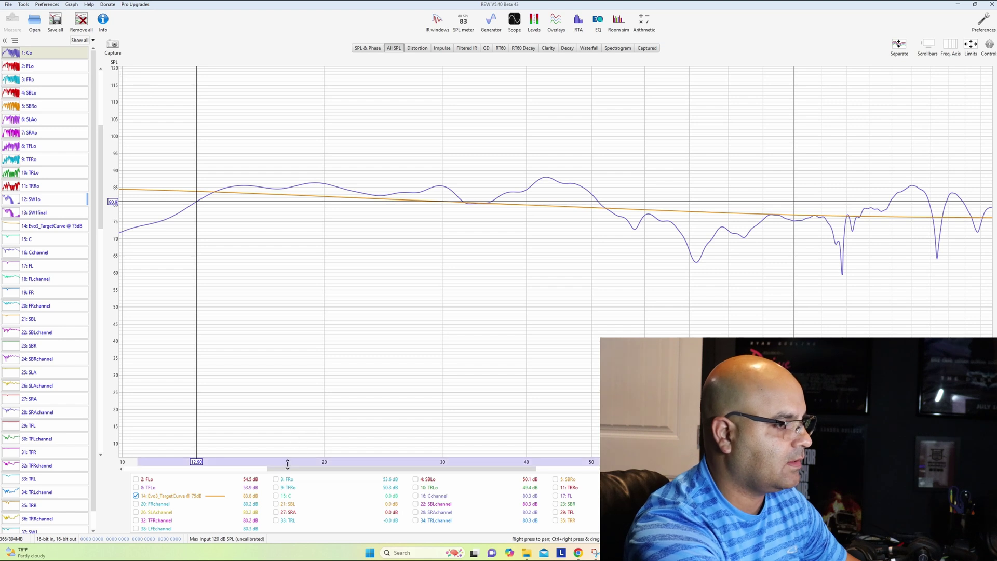
drag(289, 467, 350, 471)
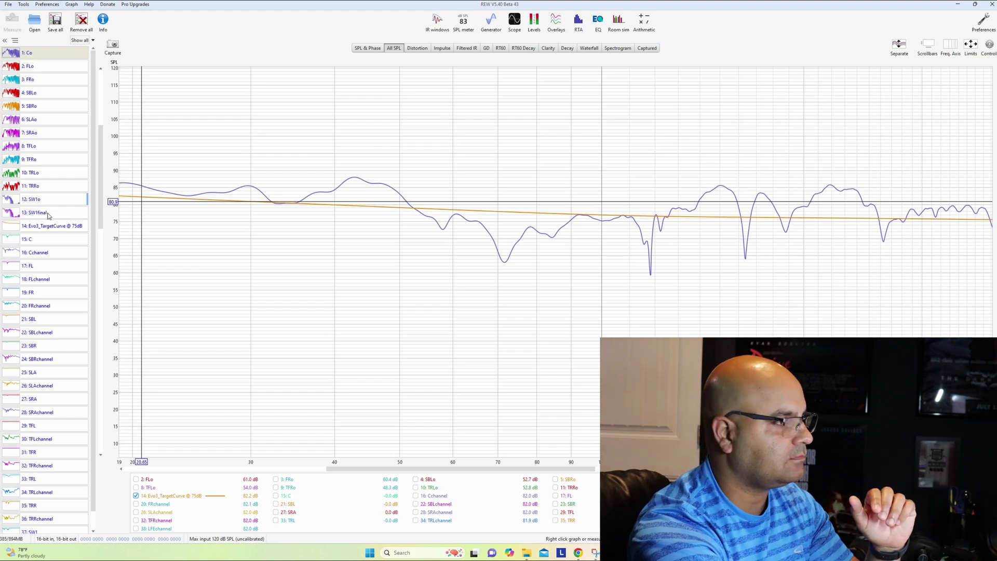
Add 13: SW1final to the graph and recolour its trace green
click(47, 213)
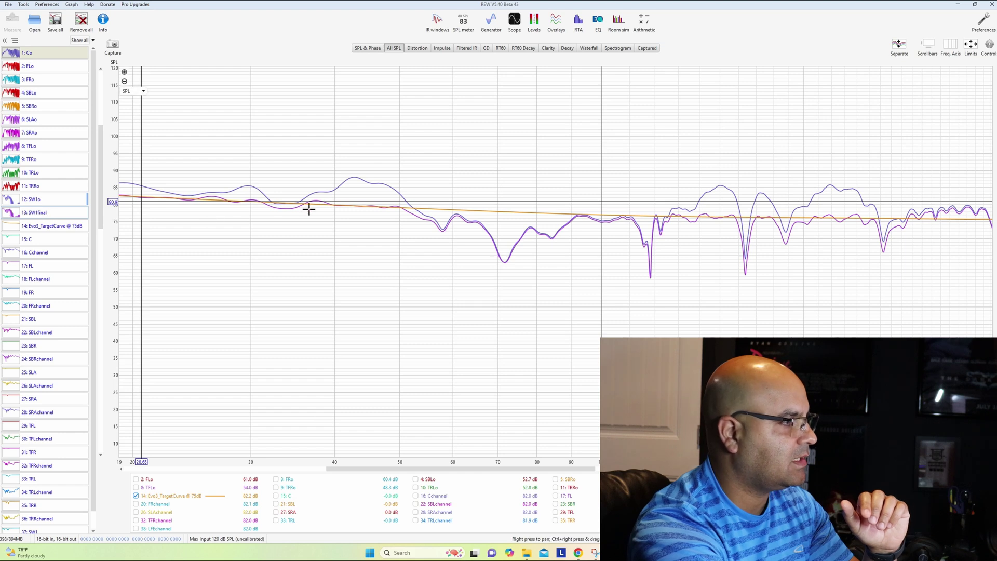
right_click(50, 215)
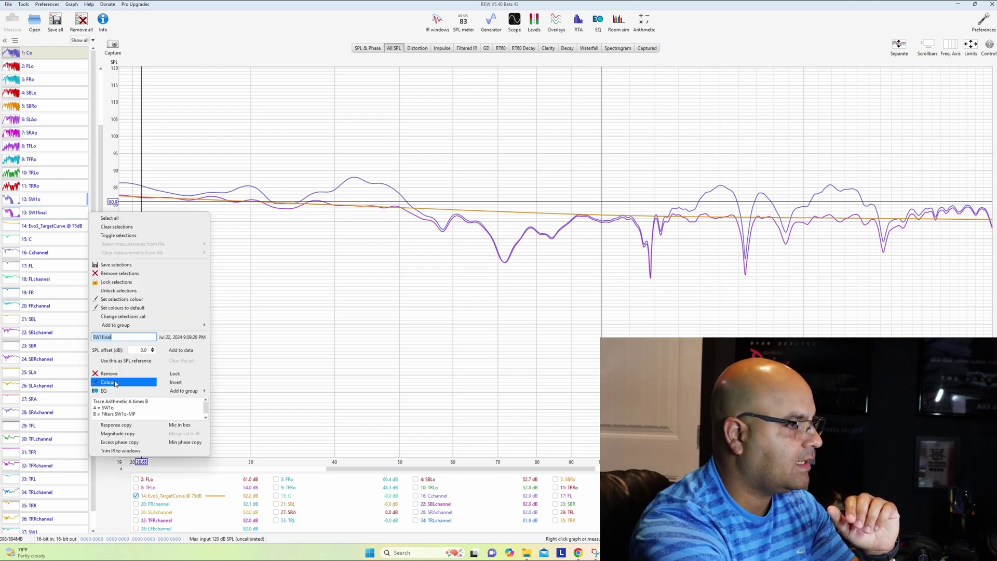
click(115, 384)
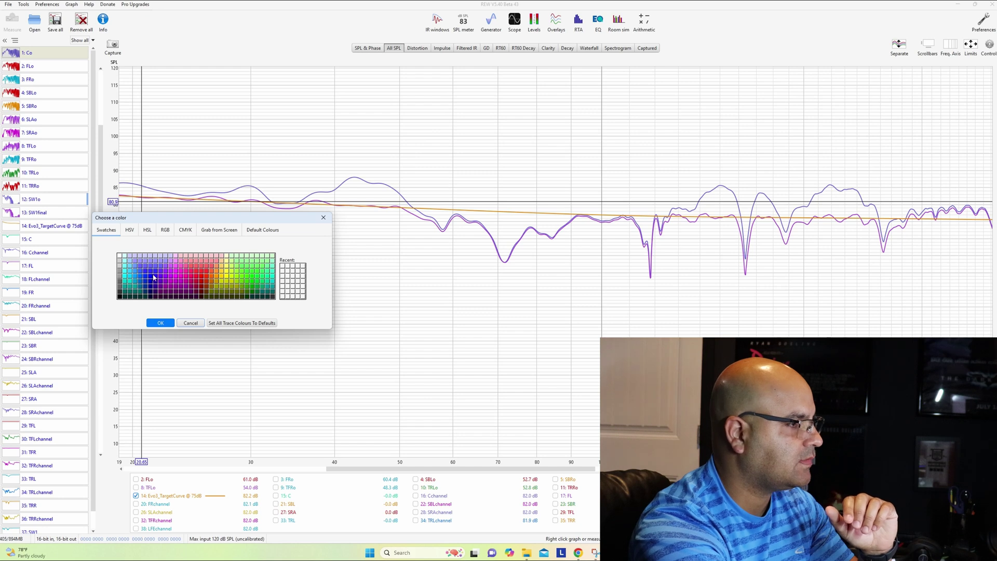
click(258, 280)
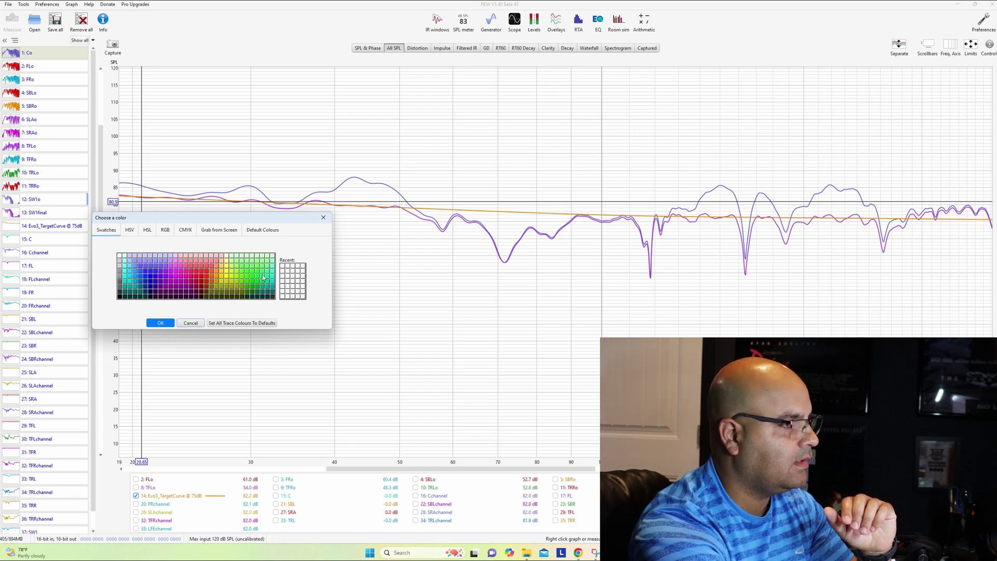
click(162, 323)
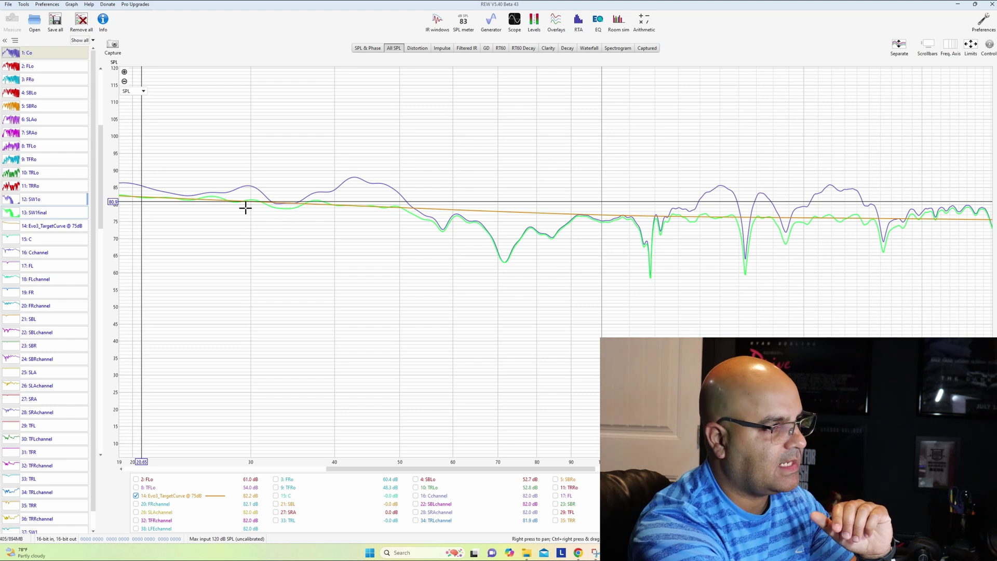